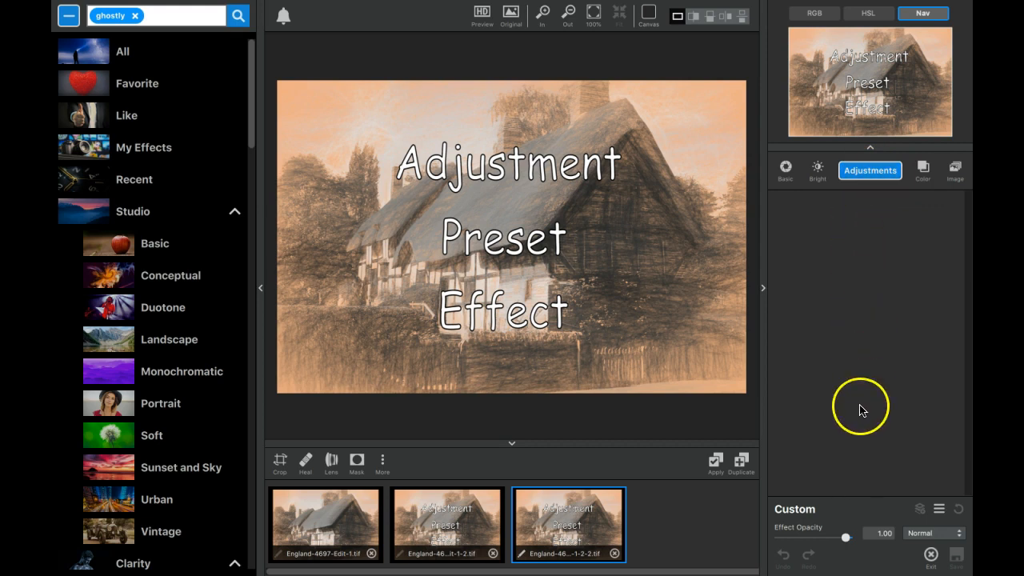
# Add a Basic Adjustment with exposure -0.10, clarity 0.14, black level -0.45 and white level 0.17.
pyautogui.click(869, 172)
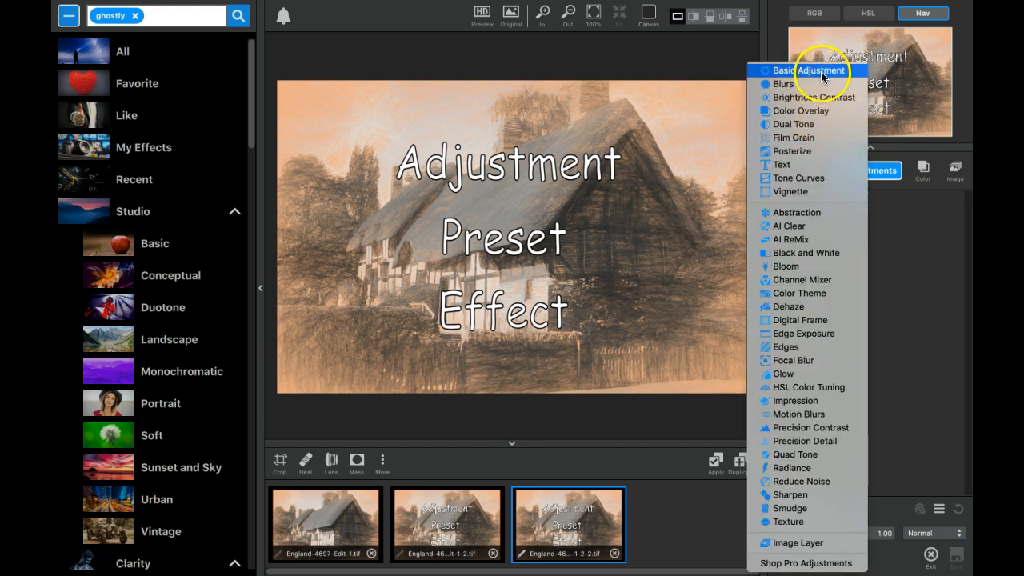
pyautogui.click(821, 72)
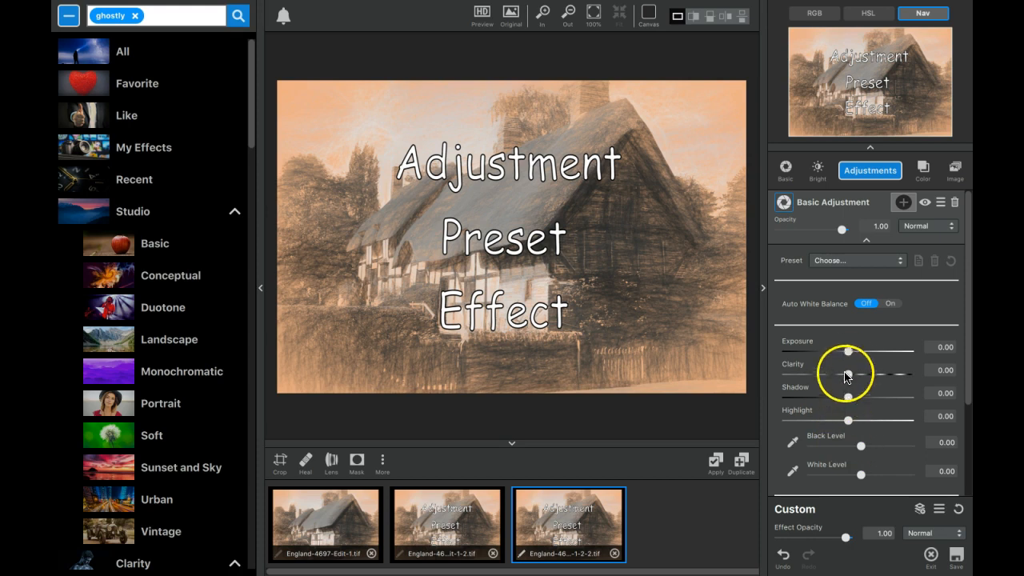
pyautogui.moveTo(848, 352)
pyautogui.mouseDown()
pyautogui.moveTo(832, 349)
pyautogui.moveTo(859, 353)
pyautogui.moveTo(837, 353)
pyautogui.moveTo(848, 353)
pyautogui.mouseUp()
pyautogui.moveTo(860, 446)
pyautogui.mouseDown()
pyautogui.moveTo(833, 450)
pyautogui.moveTo(867, 437)
pyautogui.mouseUp()
pyautogui.moveTo(861, 474); pyautogui.dragTo(869, 475)
pyautogui.click(847, 350)
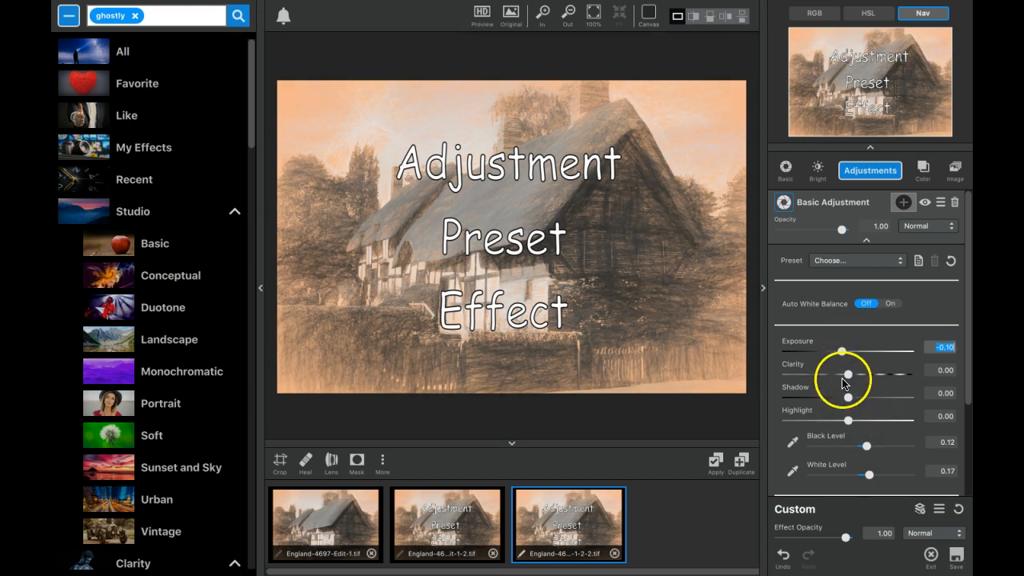
pyautogui.moveTo(849, 374); pyautogui.dragTo(854, 375)
pyautogui.moveTo(864, 445); pyautogui.dragTo(882, 475)
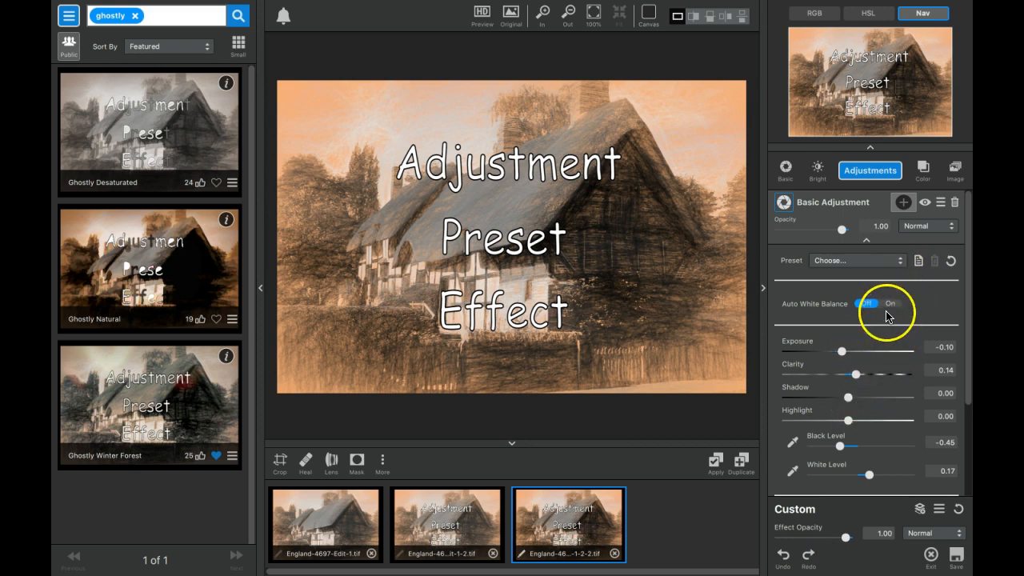
# Save the Basic Adjustment settings as a preset named Davici Basic Contrasty.
pyautogui.click(919, 262)
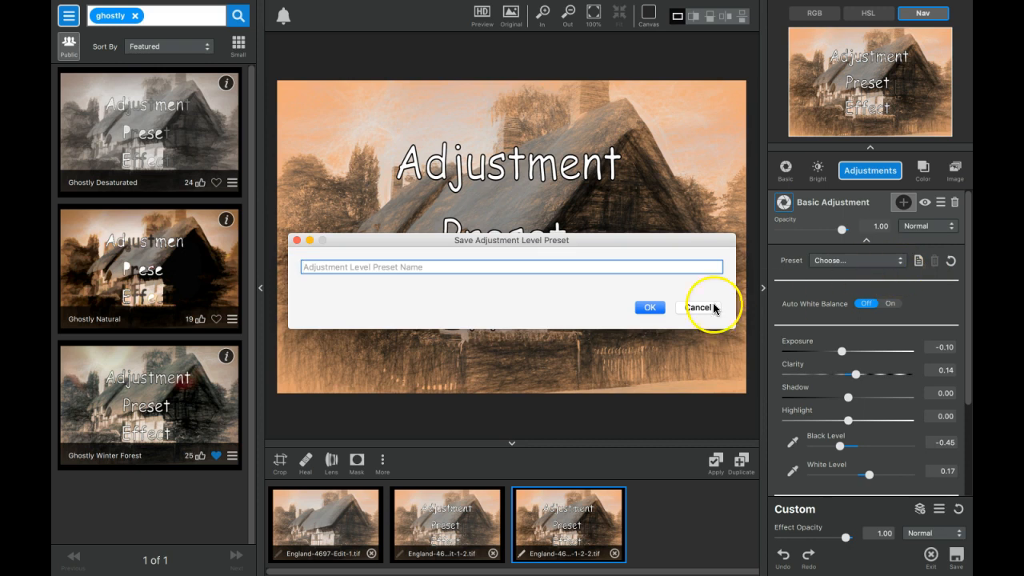
pyautogui.click(521, 262)
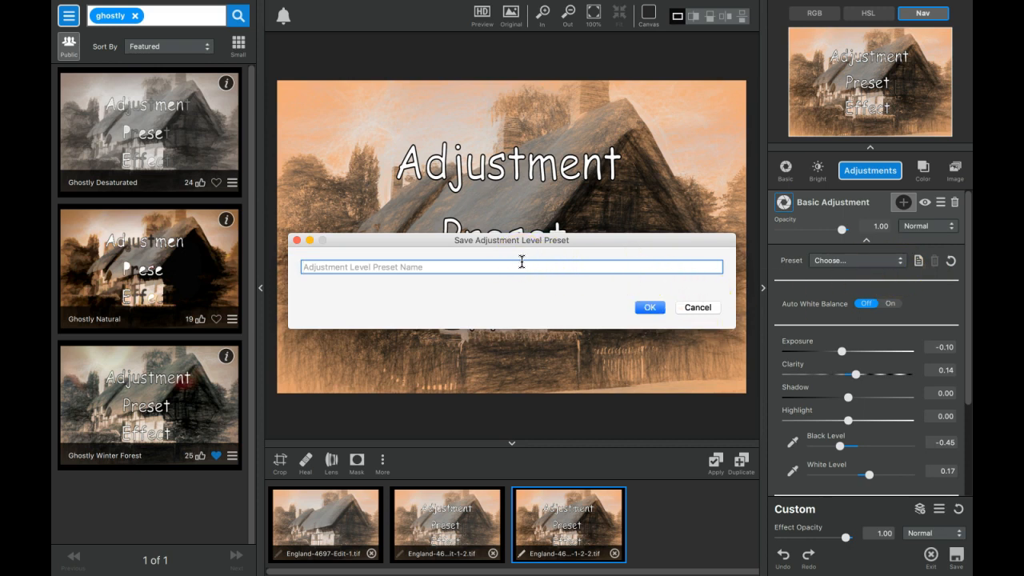
pyautogui.write('Davici Basic Contrasty')
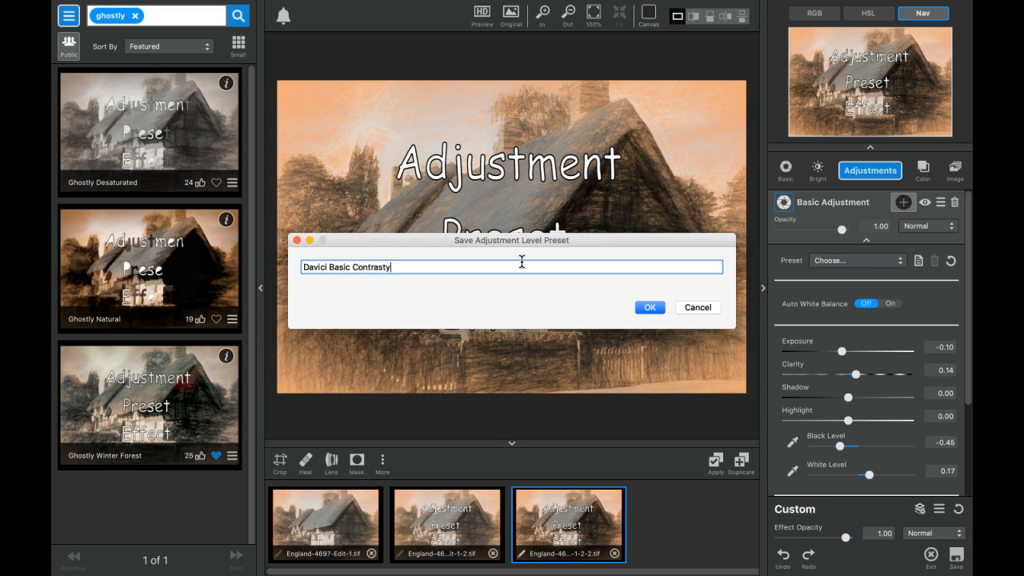
pyautogui.click(649, 307)
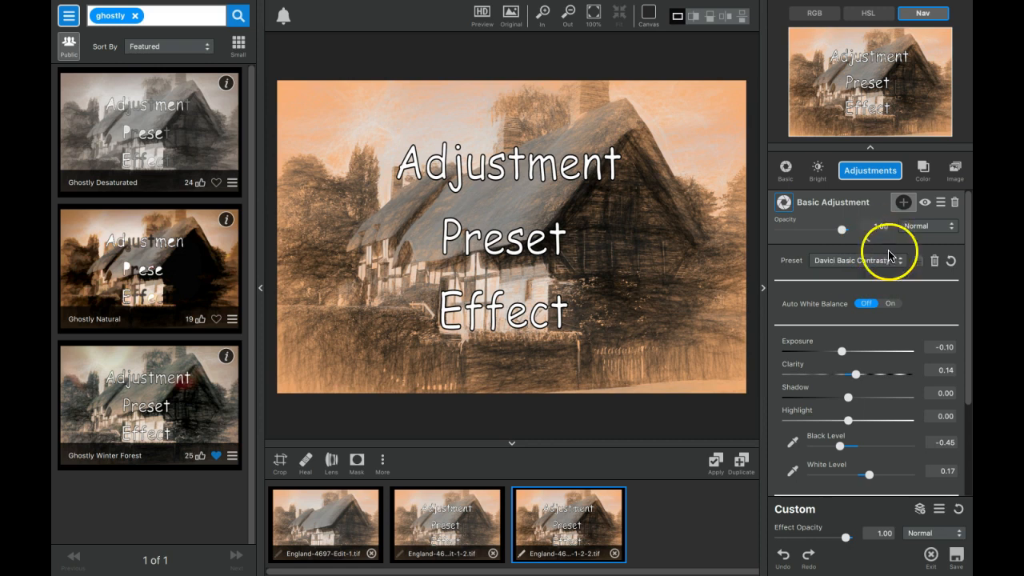
# Reset the effect and add a fresh Basic Adjustment using the Davici Basic Contrasty preset.
pyautogui.click(959, 509)
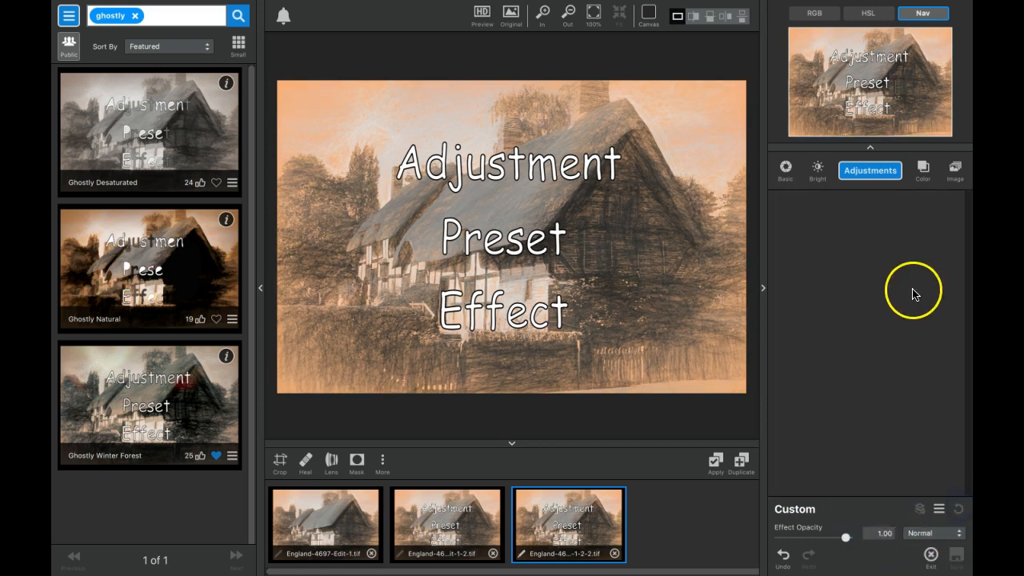
pyautogui.click(882, 184)
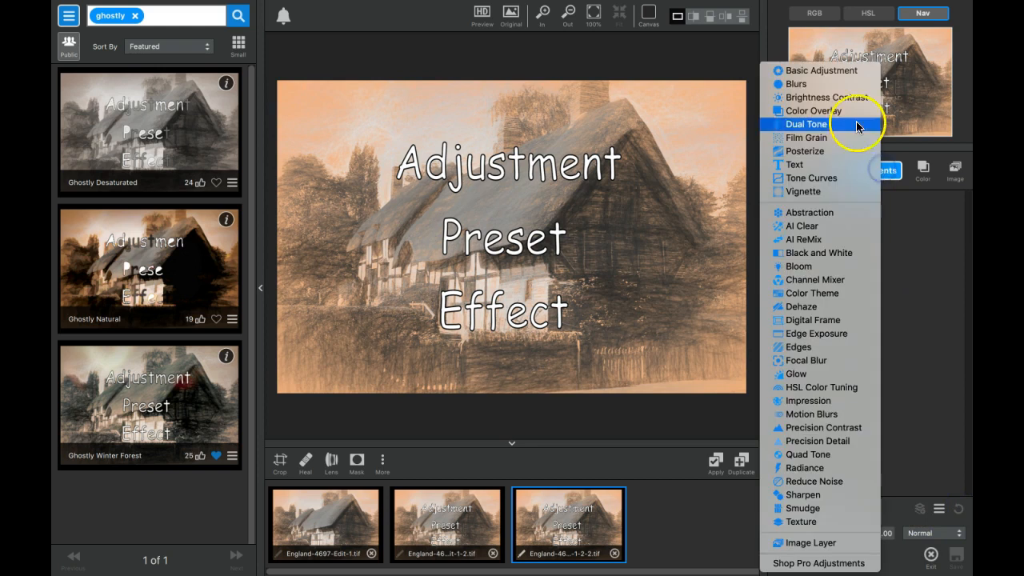
pyautogui.click(840, 72)
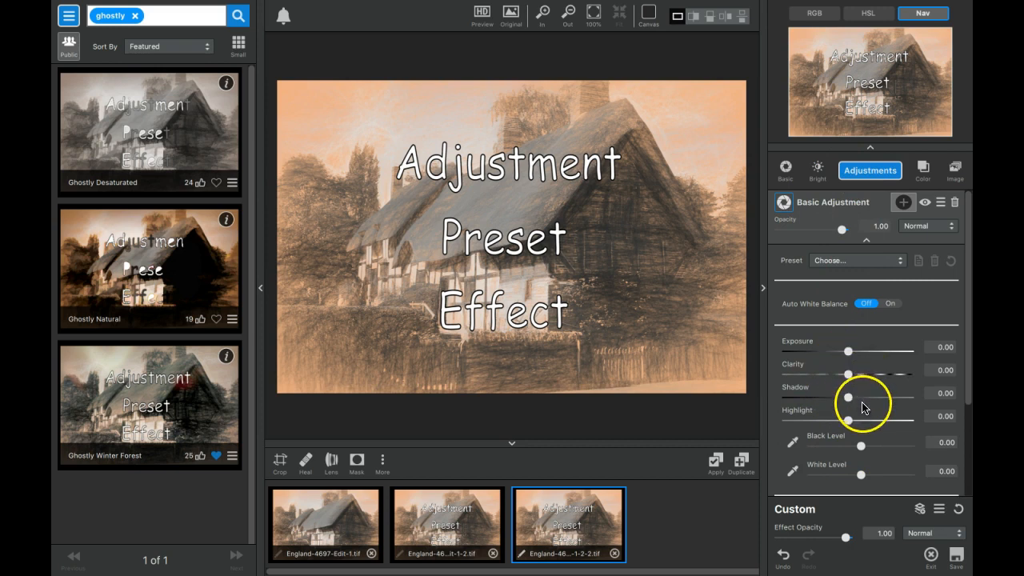
pyautogui.click(881, 263)
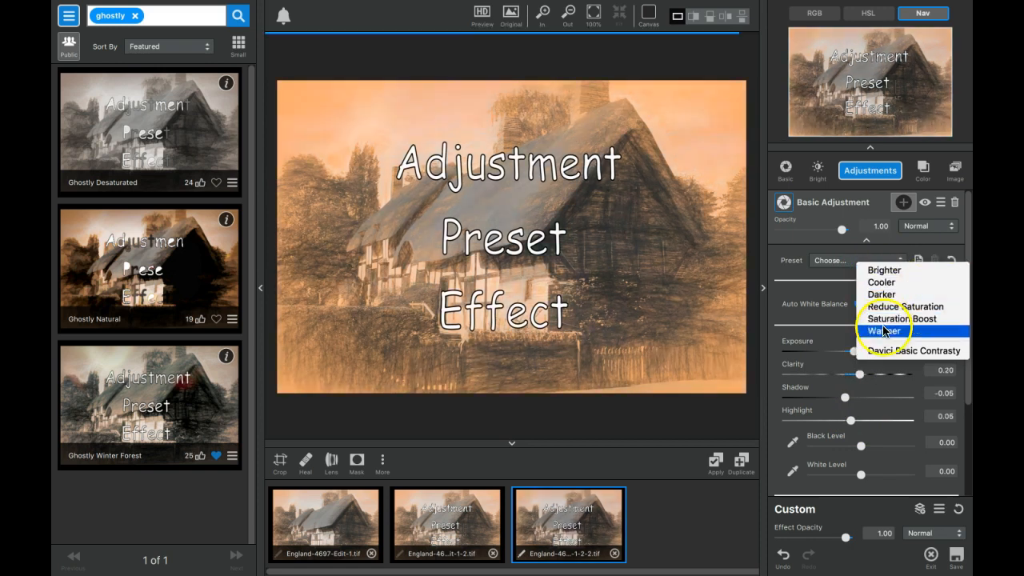
pyautogui.click(887, 352)
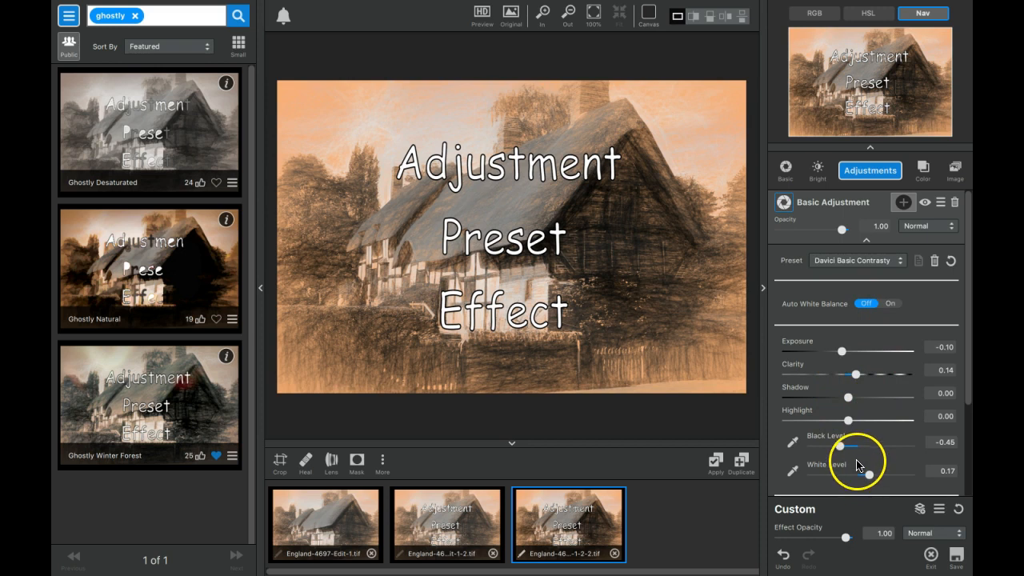
# Apply the Darker preset to the Basic Adjustment and collapse its settings.
pyautogui.click(897, 262)
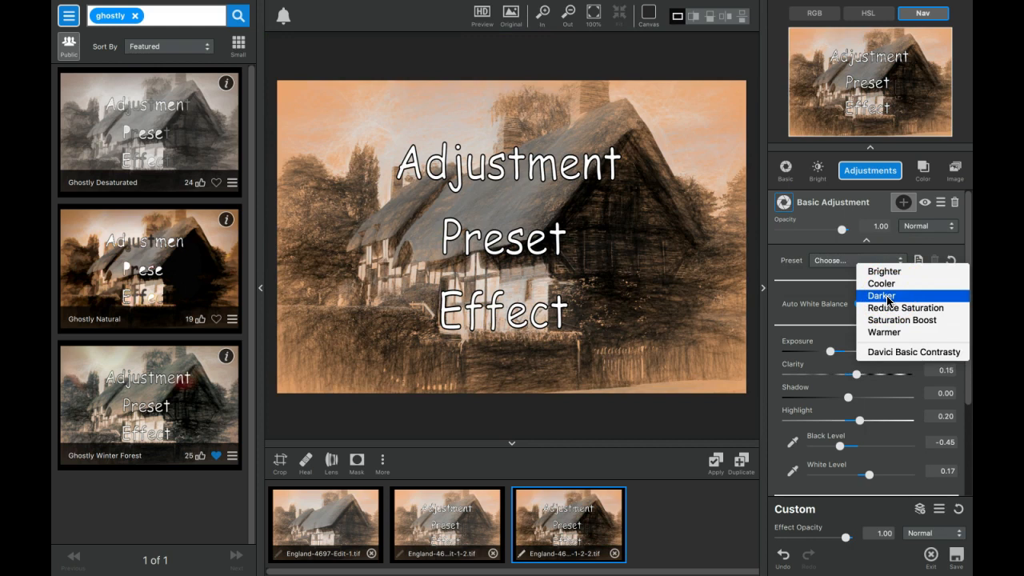
pyautogui.click(884, 296)
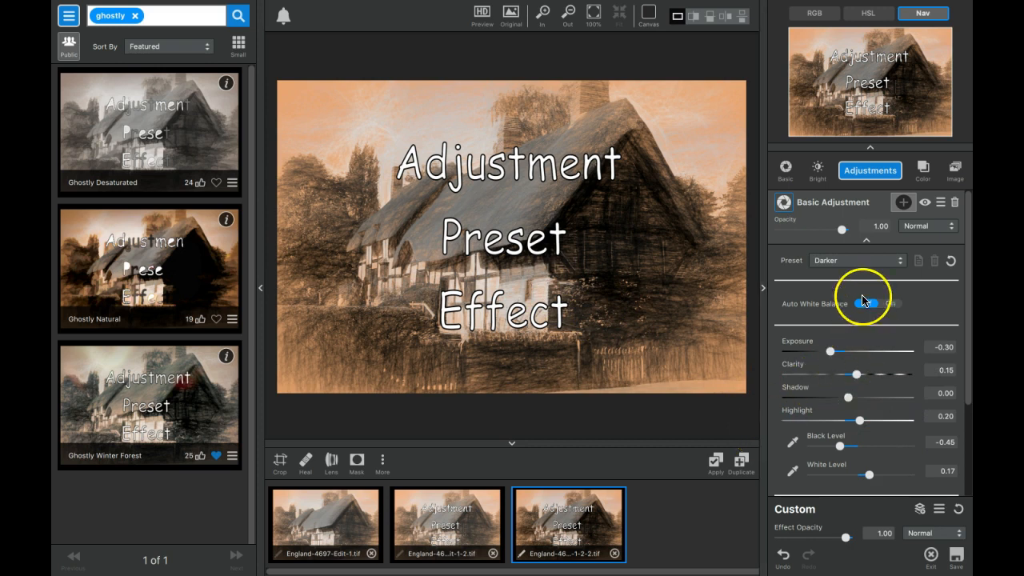
pyautogui.click(867, 242)
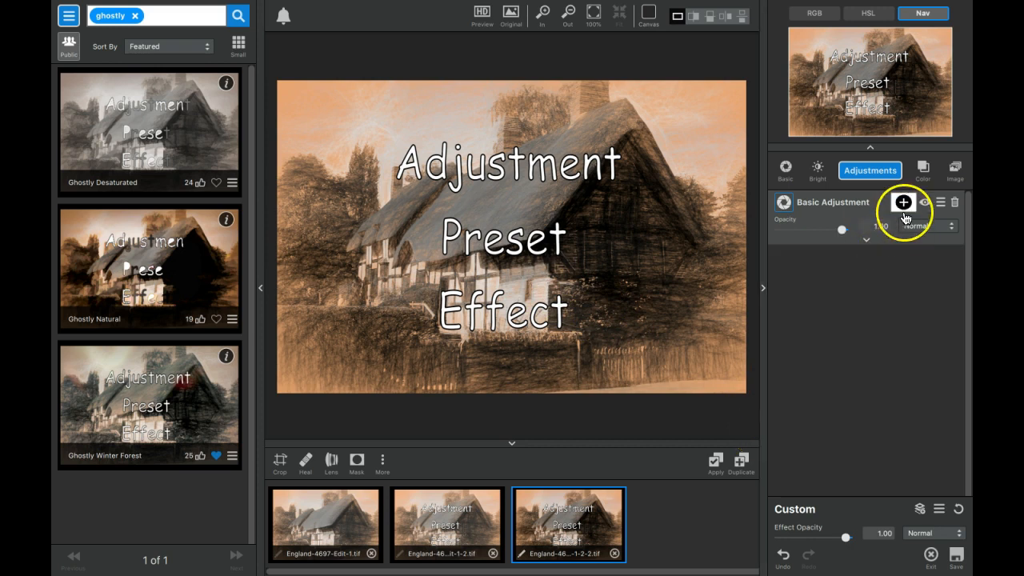
# Add a Precision Contrast adjustment with micro 0.36, low 0.28, medium -0.39 and high -0.19.
pyautogui.click(882, 174)
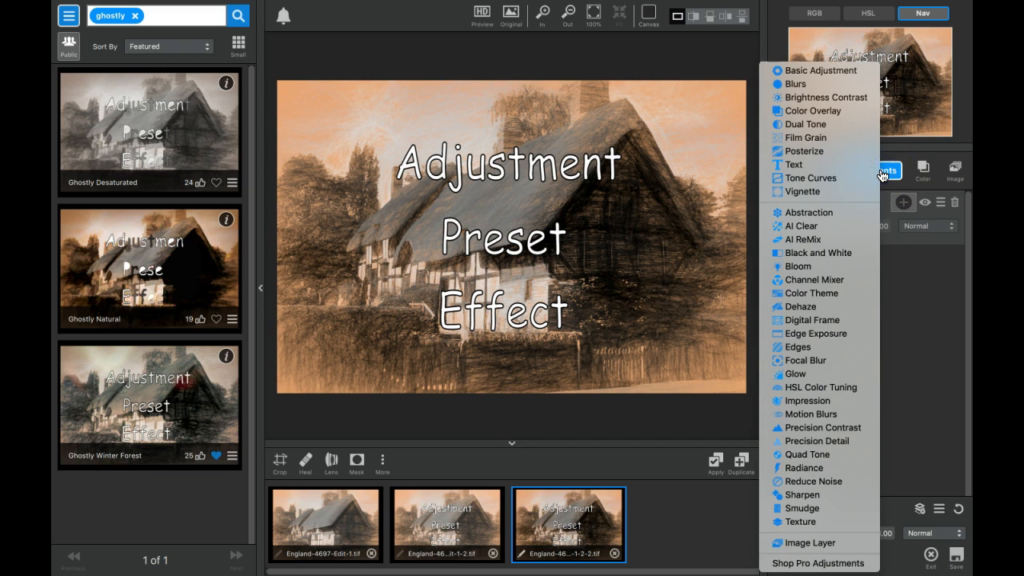
pyautogui.click(832, 429)
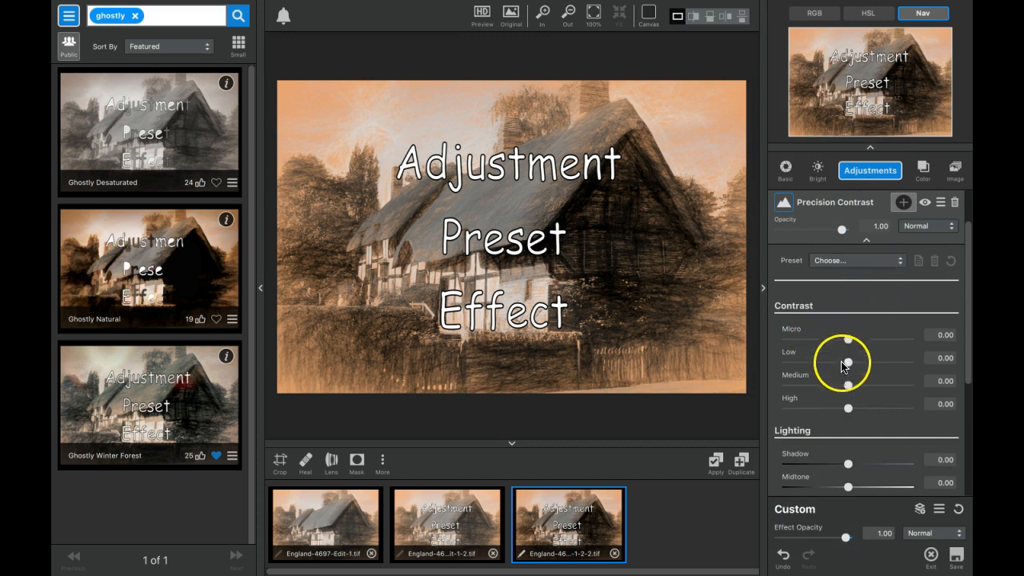
pyautogui.moveTo(848, 338); pyautogui.dragTo(821, 387)
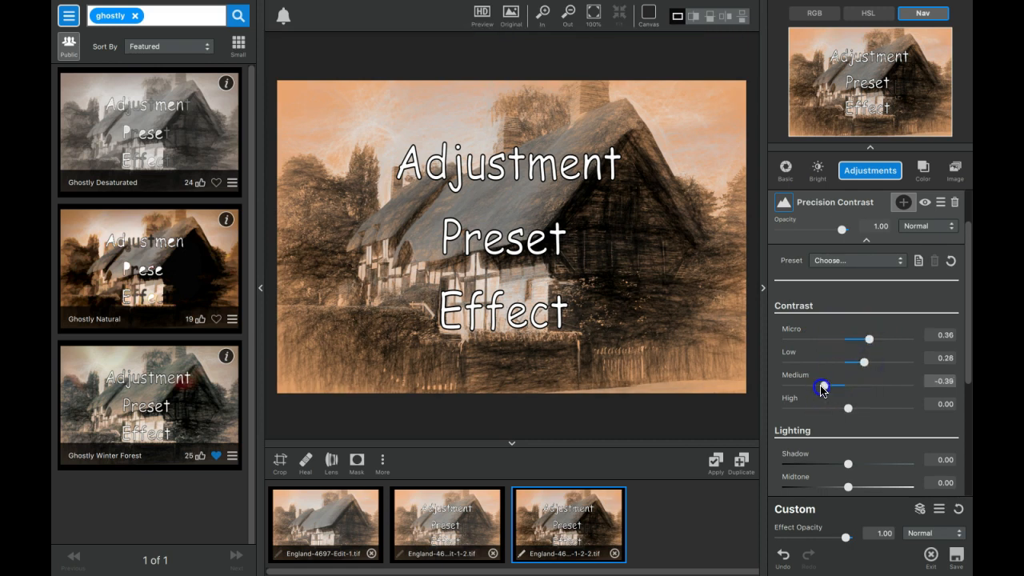
pyautogui.moveTo(799, 411); pyautogui.dragTo(834, 410)
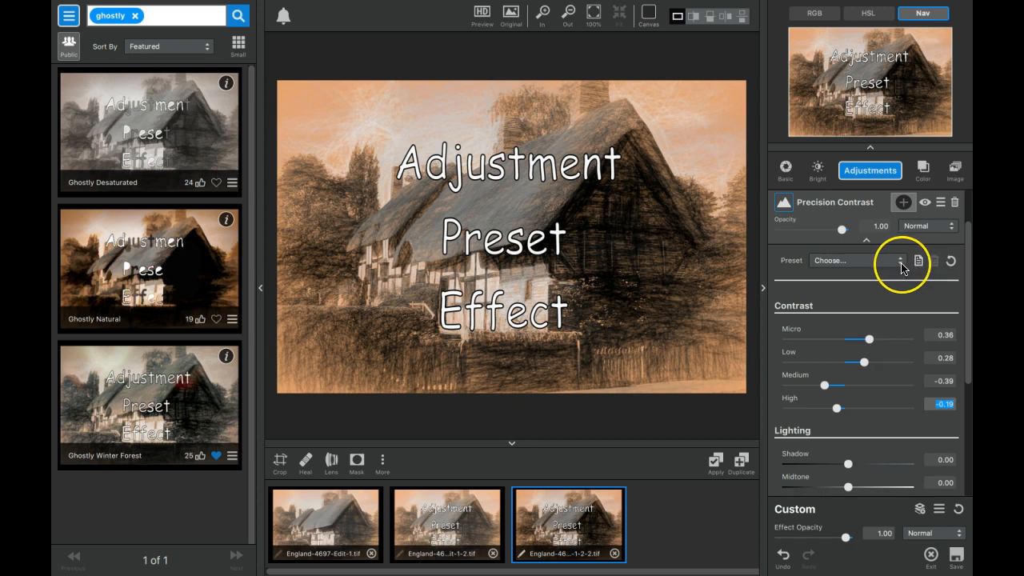
# Apply the Contrast Boost preset to the Precision Contrast adjustment.
pyautogui.click(901, 262)
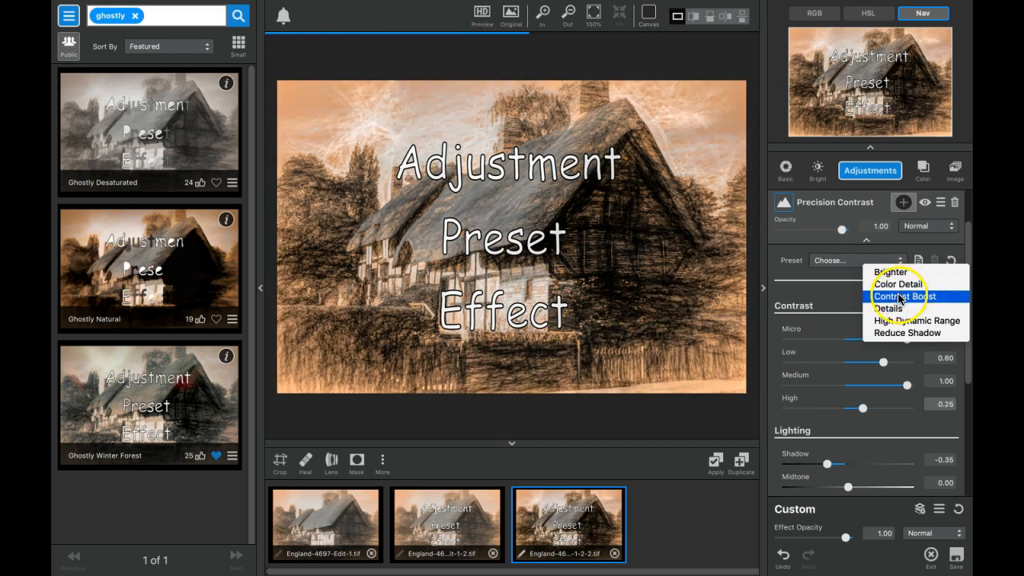
pyautogui.click(899, 296)
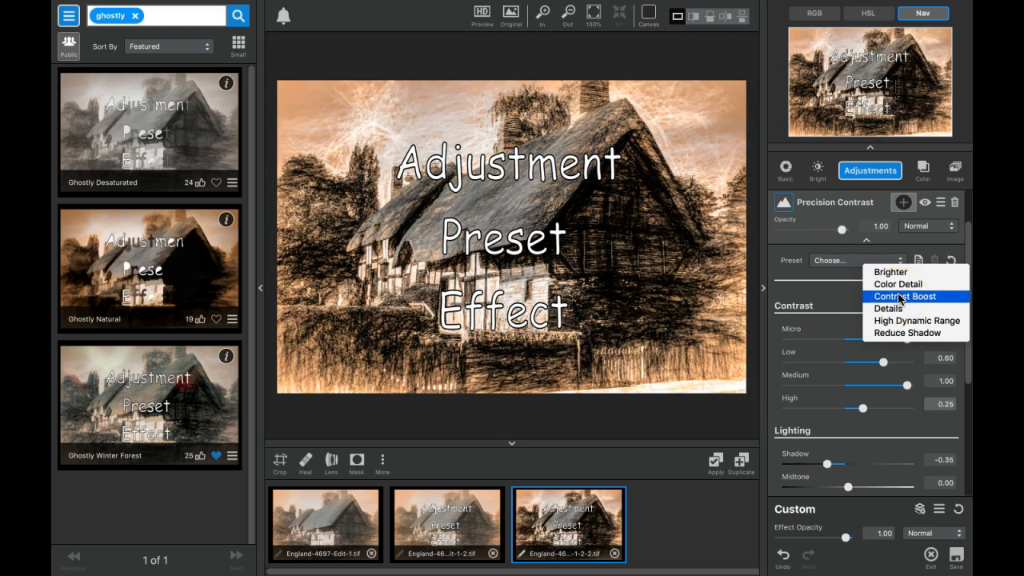
pyautogui.click(898, 298)
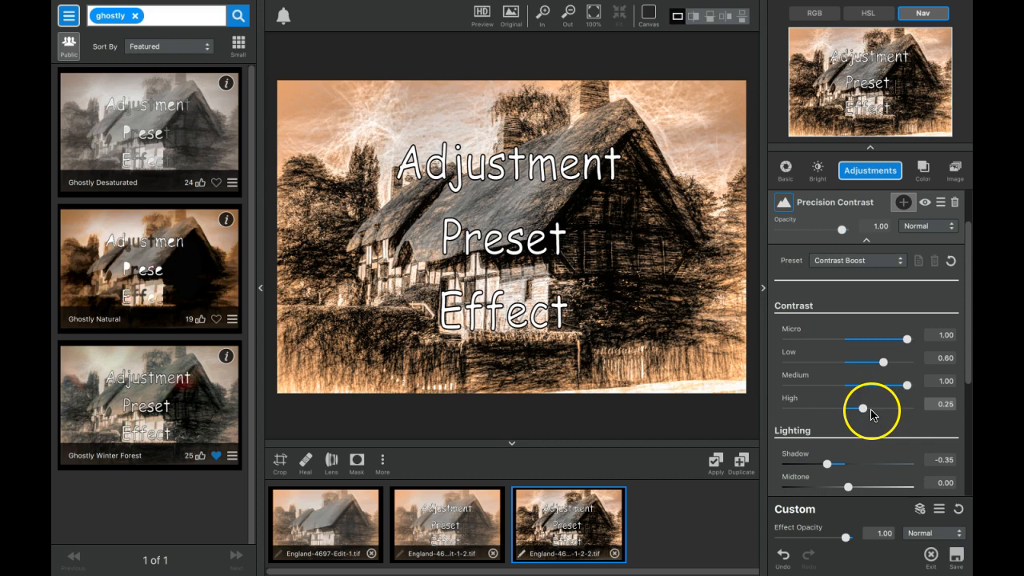
pyautogui.click(900, 260)
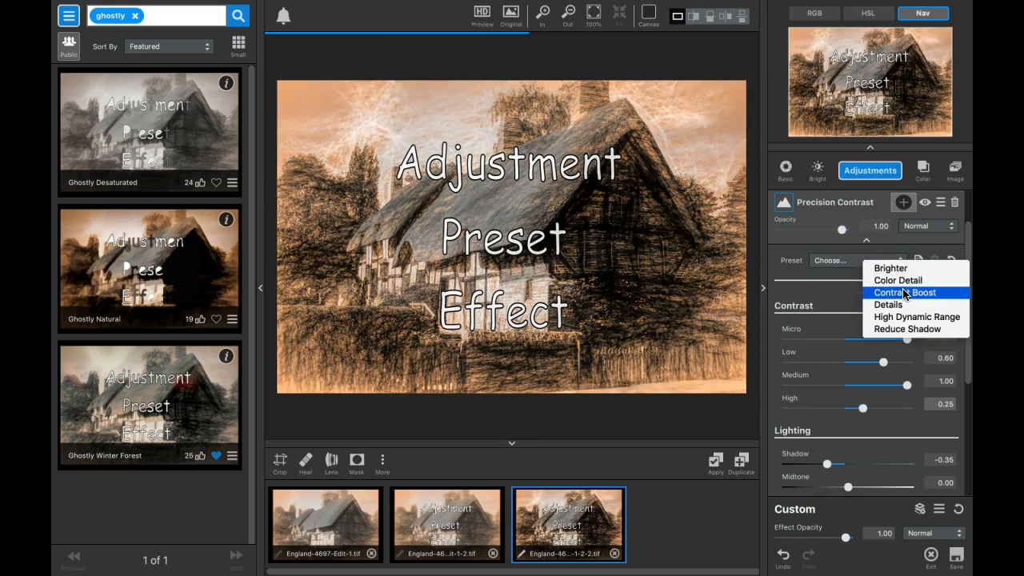
pyautogui.click(905, 292)
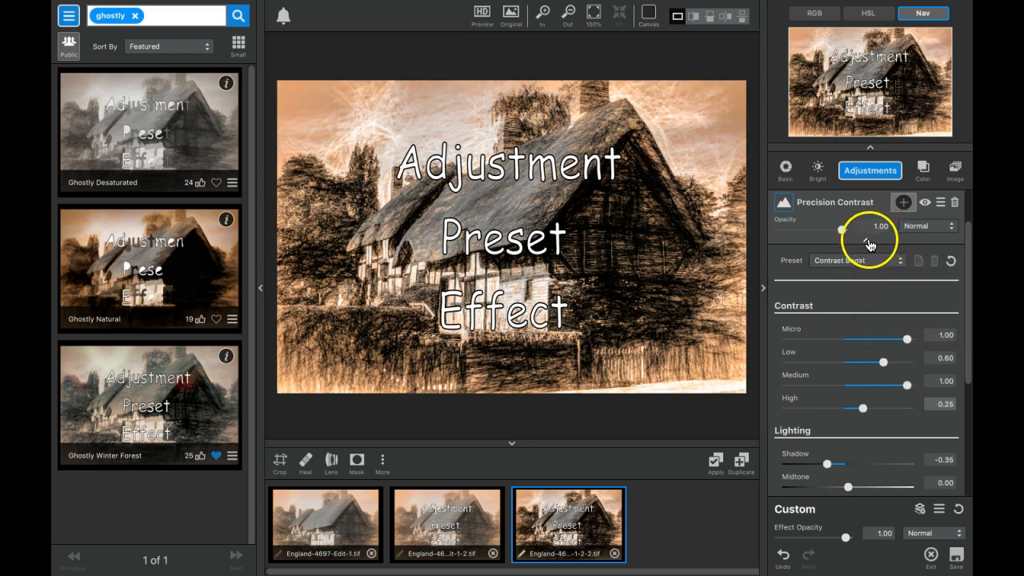
# Add an HSL Color Tuning adjustment, set the orange saturation to -0.83 and collapse its settings.
pyautogui.click(888, 170)
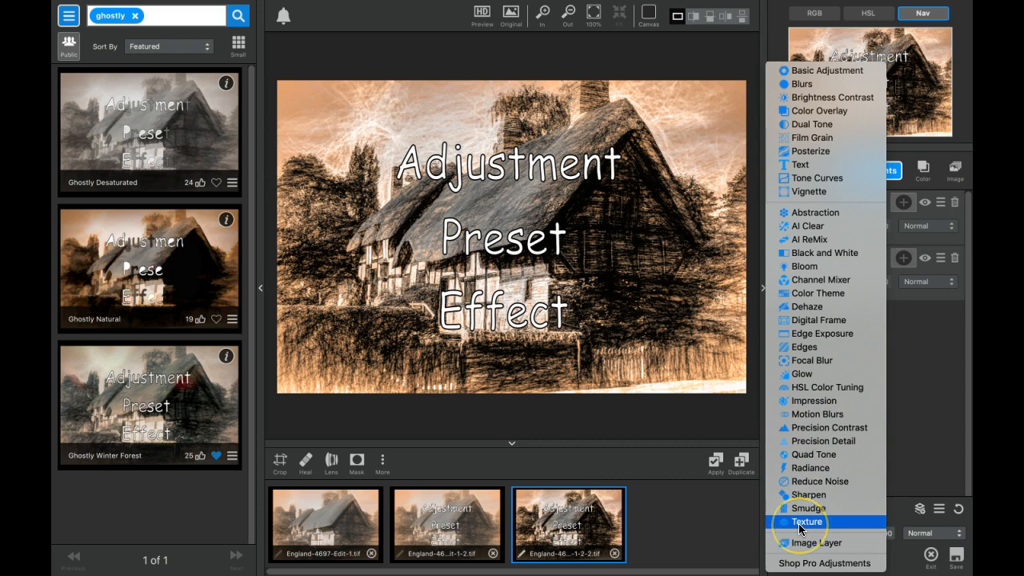
pyautogui.click(815, 388)
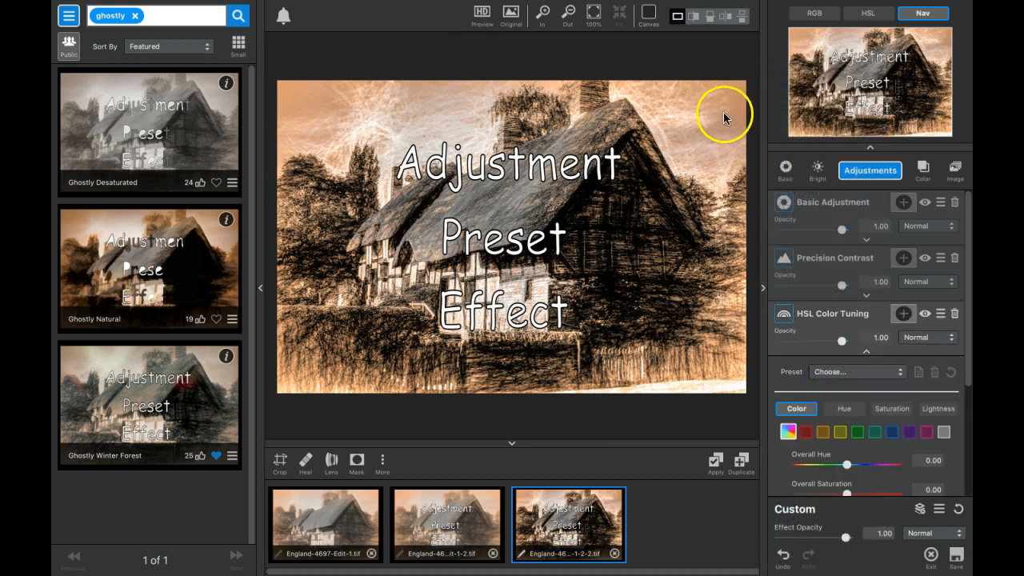
pyautogui.click(823, 321)
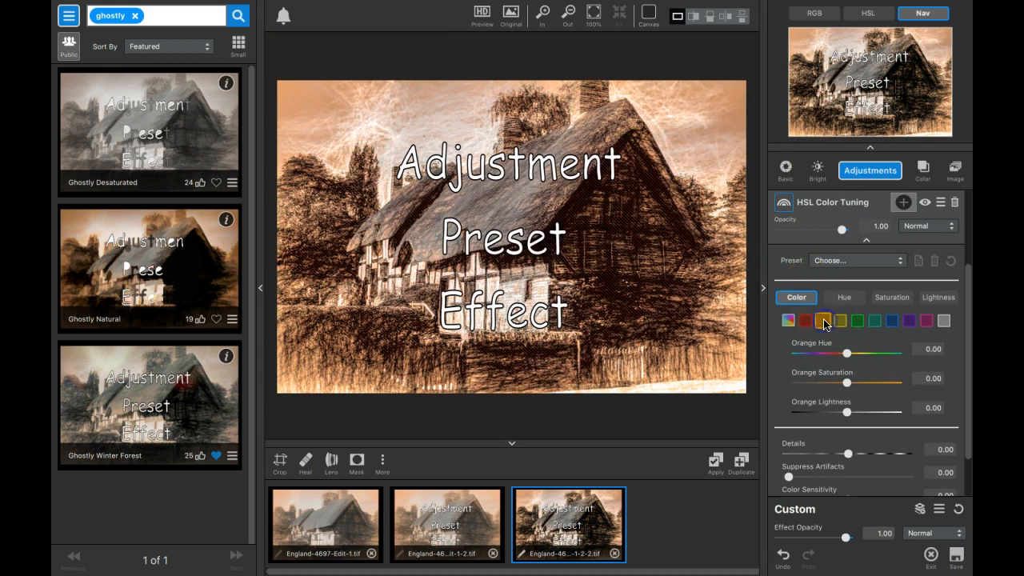
pyautogui.moveTo(847, 382); pyautogui.dragTo(804, 382)
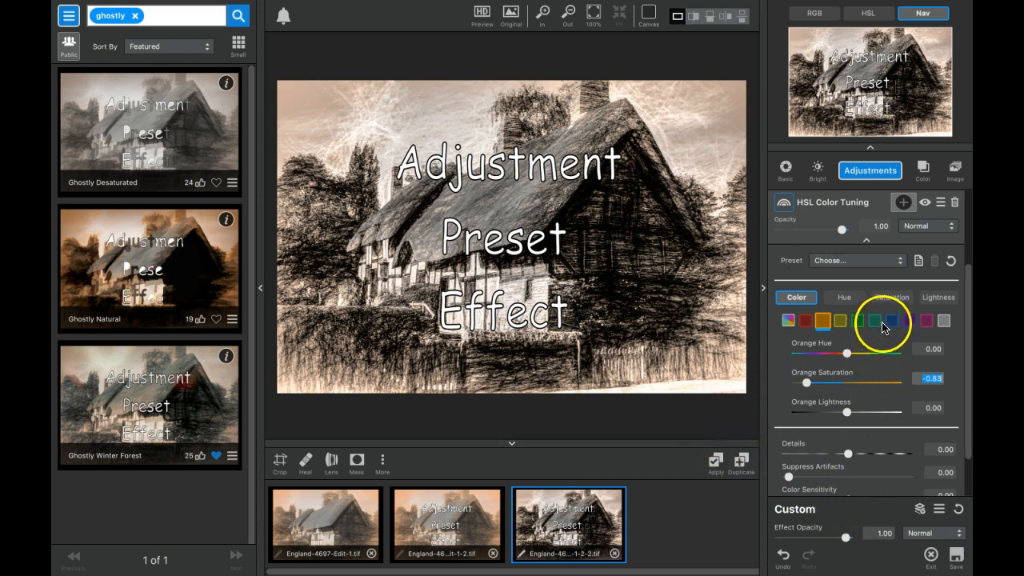
pyautogui.click(866, 239)
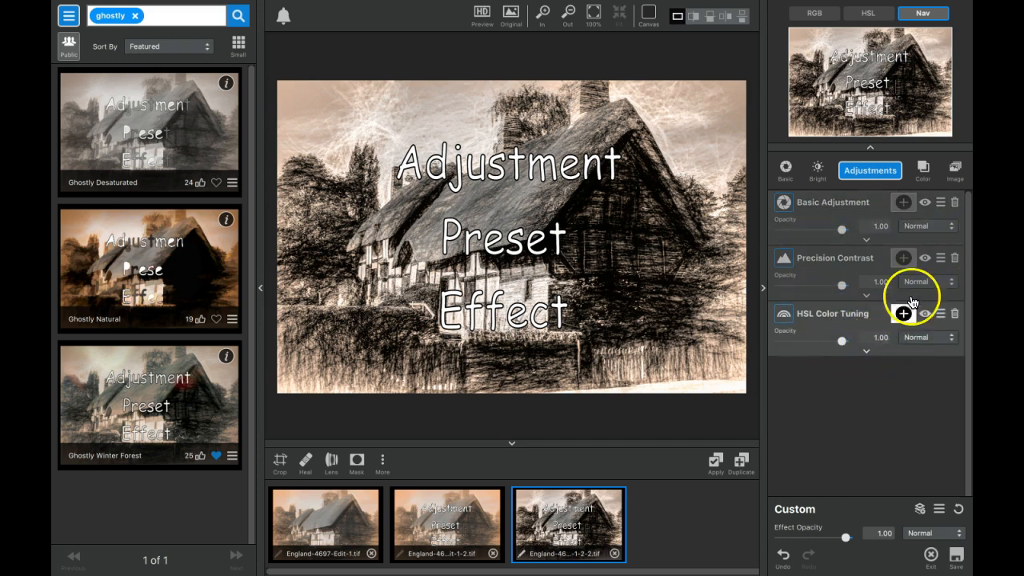
# Review all the settings of the Basic Adjustment in the stack, and collapse it again.
pyautogui.click(866, 238)
pyautogui.scroll(-5, 850, 354)
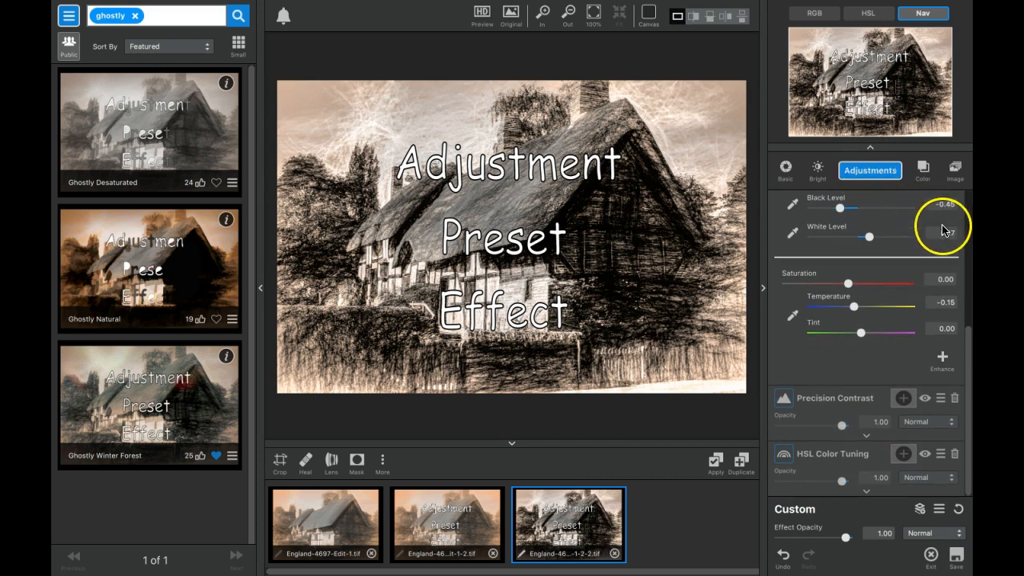
pyautogui.scroll(5, 966, 206)
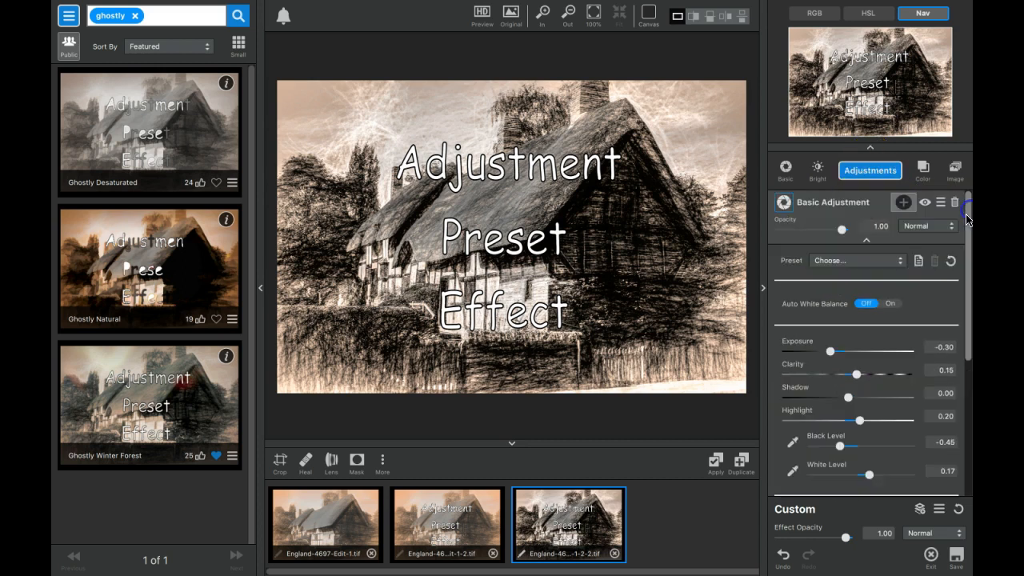
pyautogui.click(864, 240)
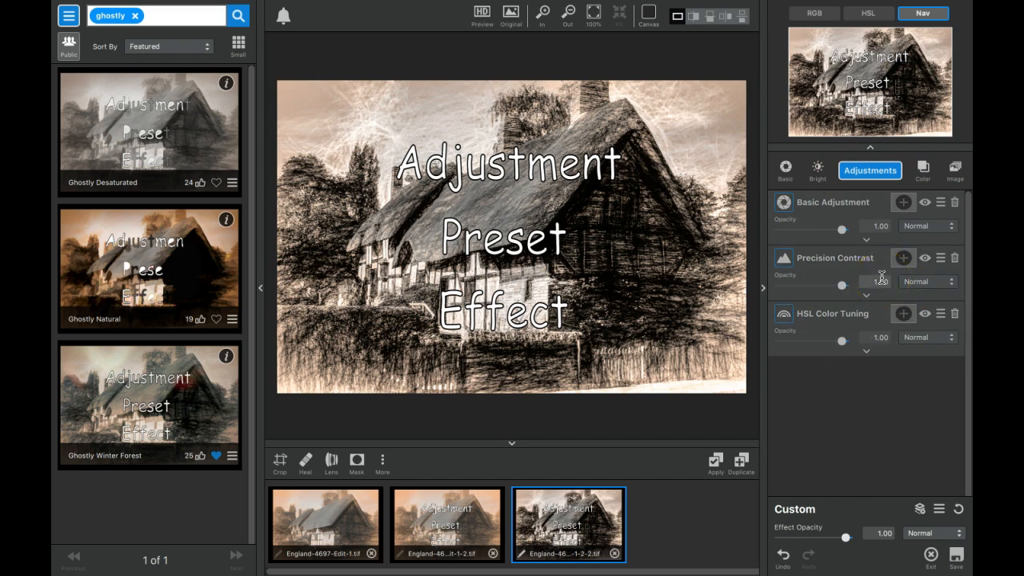
# Save the adjustment stack as a non-public effect named Davini Wood Block with the tags Ancient and Detail.
pyautogui.click(919, 510)
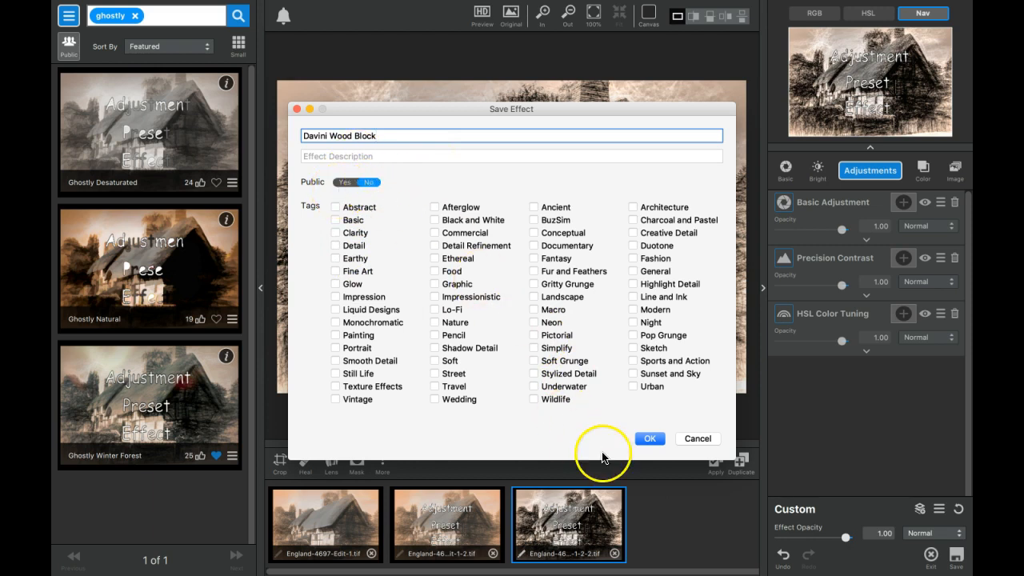
pyautogui.click(646, 440)
pyautogui.click(533, 208)
pyautogui.click(335, 246)
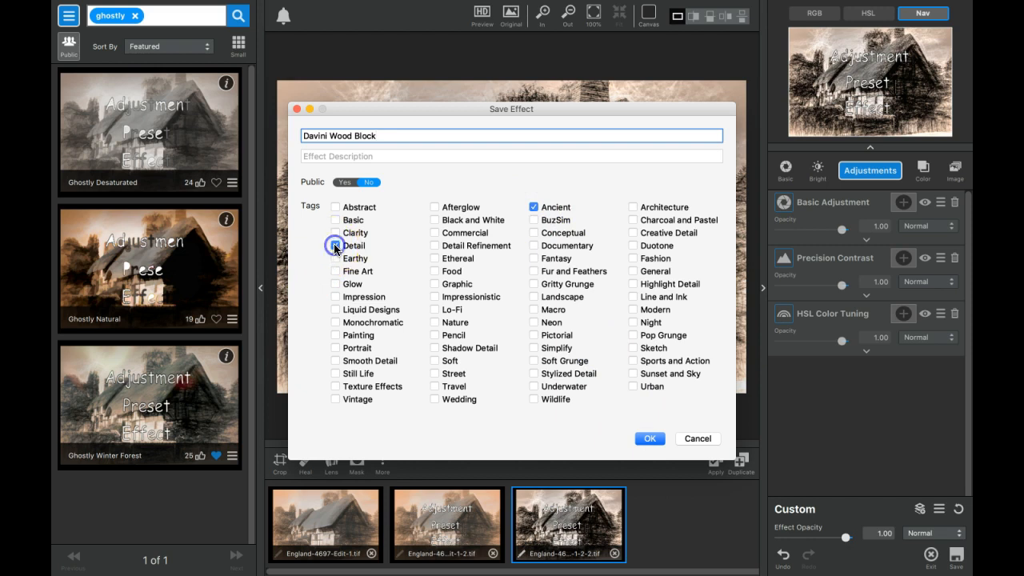
pyautogui.click(649, 439)
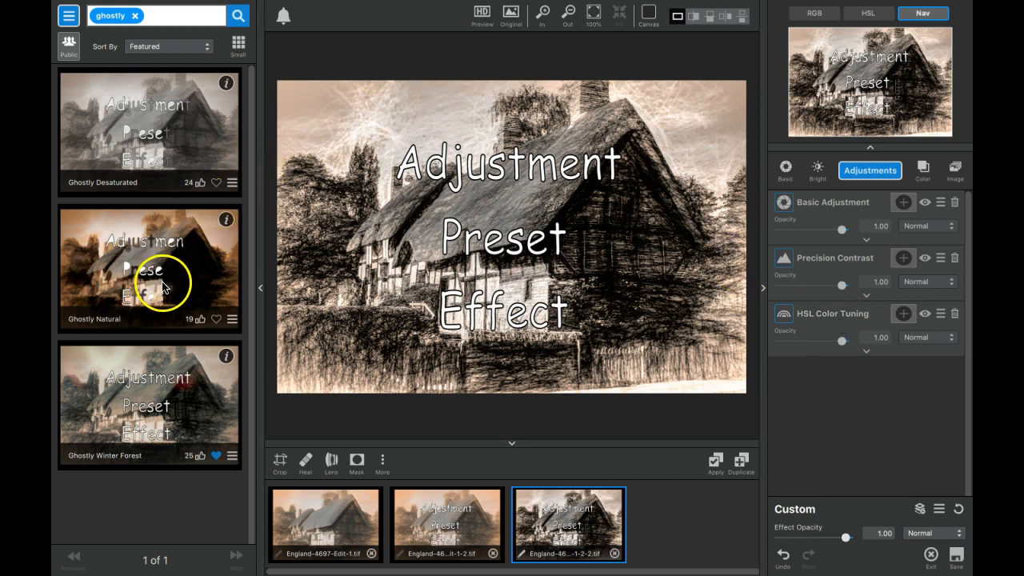
# Try the Ghostly Natural effect in place of the current stack, and undo it.
pyautogui.click(192, 283)
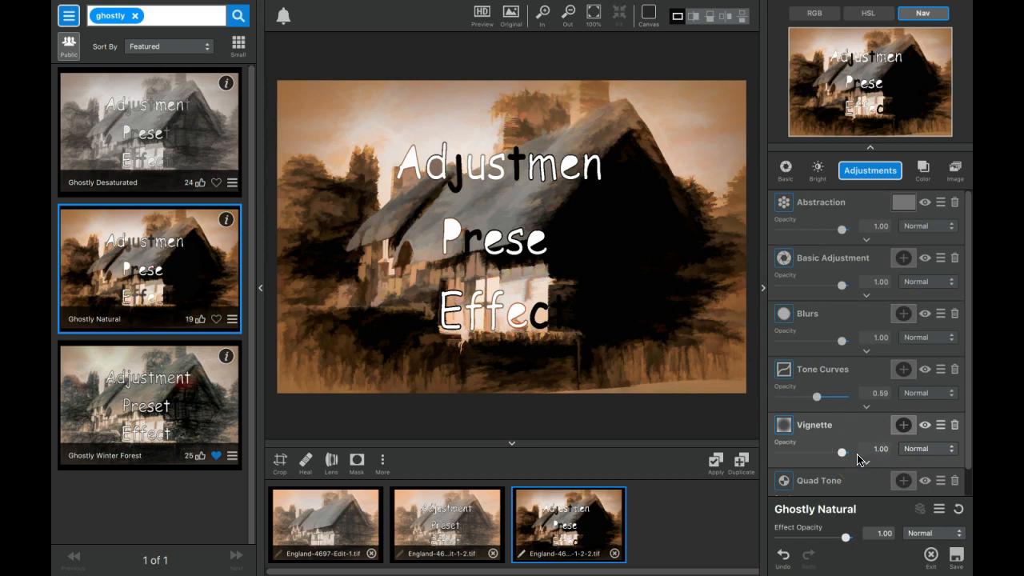
pyautogui.click(787, 555)
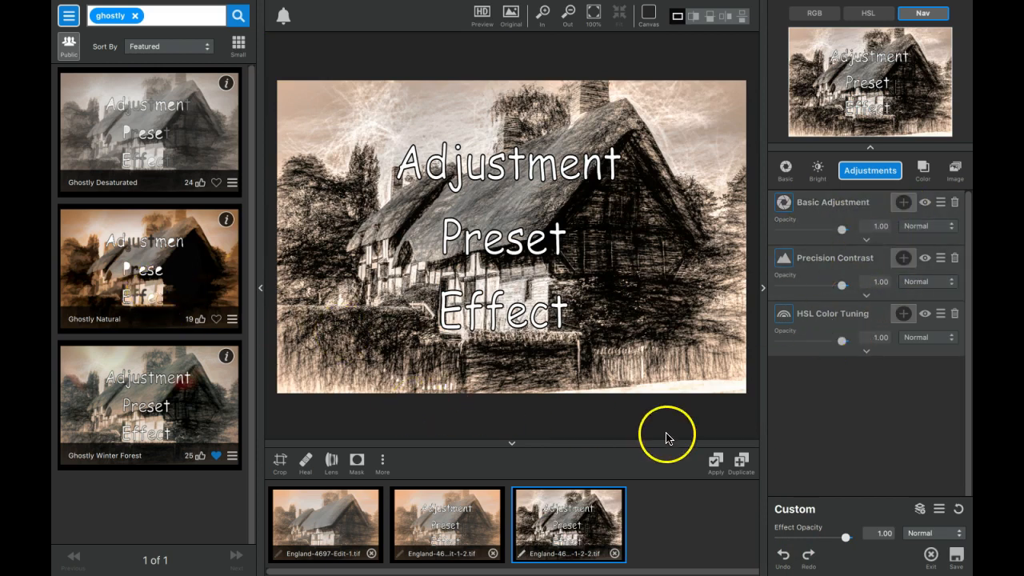
# Apply the current stack to the image, and add the Ghostly Natural effect at 0.48 effect opacity using a search for "ghostly".
pyautogui.click(716, 463)
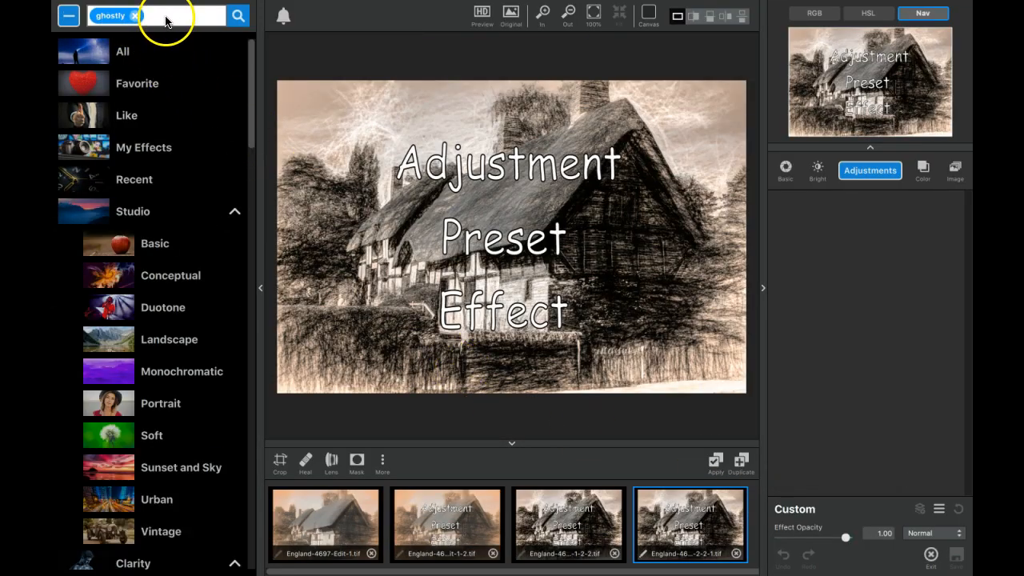
pyautogui.click(166, 17)
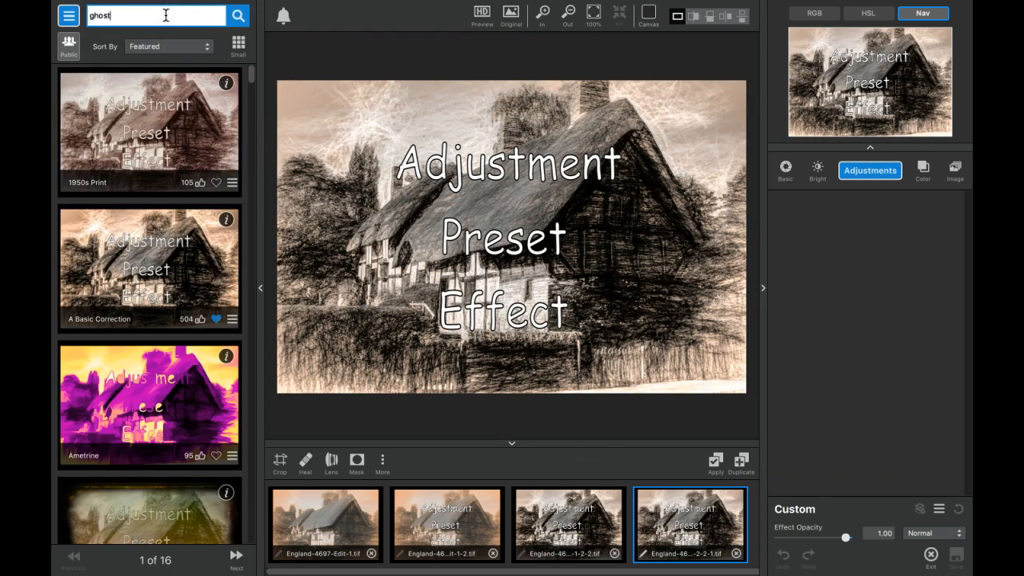
pyautogui.write('ghostly')
pyautogui.press('Return')
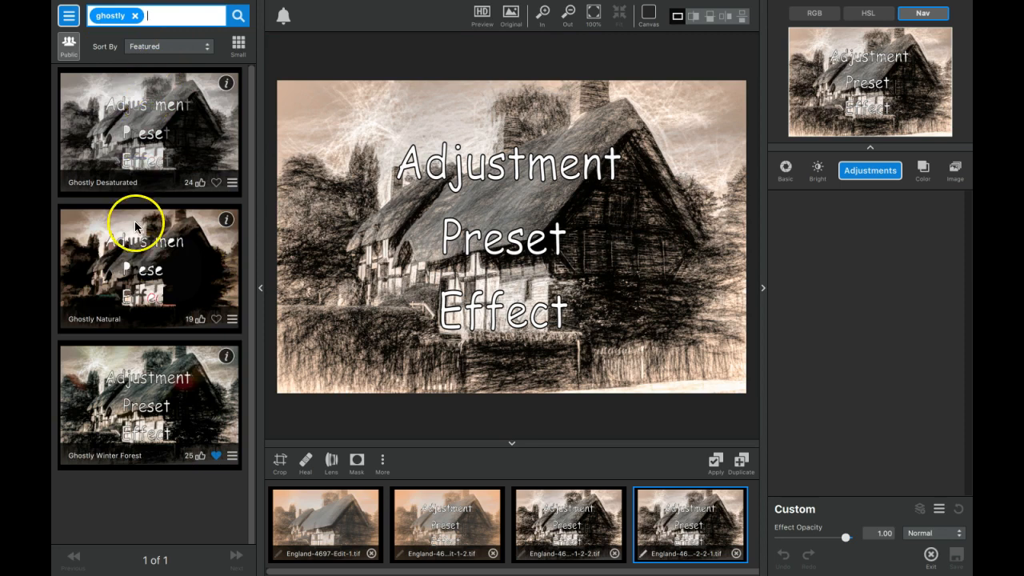
pyautogui.click(142, 281)
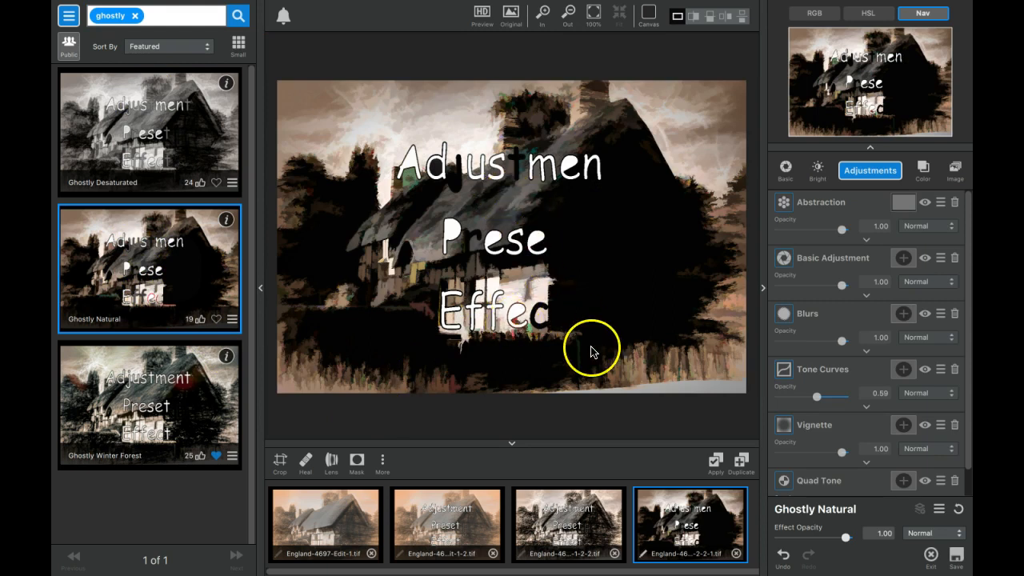
pyautogui.moveTo(832, 542); pyautogui.dragTo(809, 540)
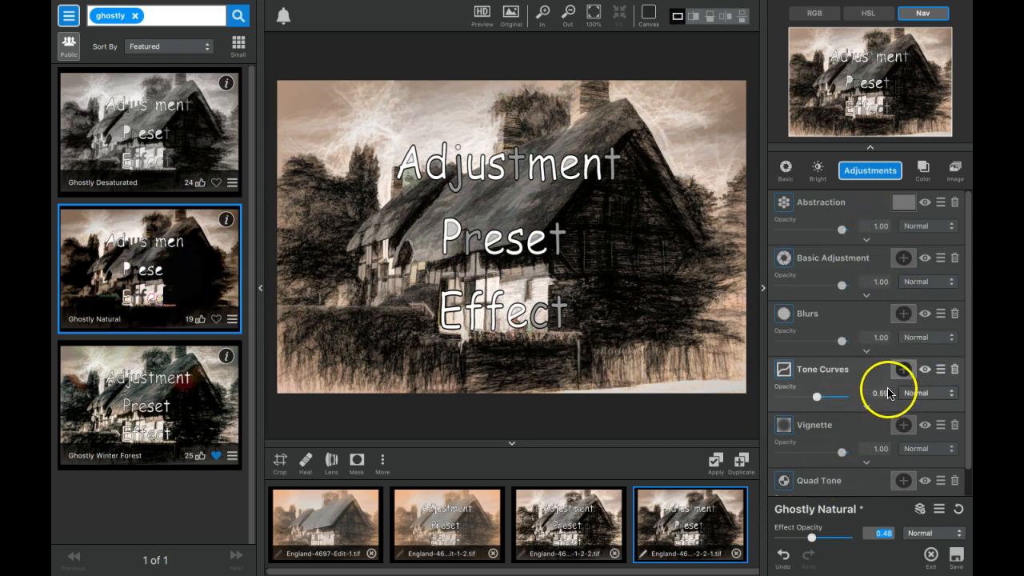
# Expand the Tone Curves adjustment of Ghostly Natural and raise both inner points of its combined RGB curve.
pyautogui.click(868, 407)
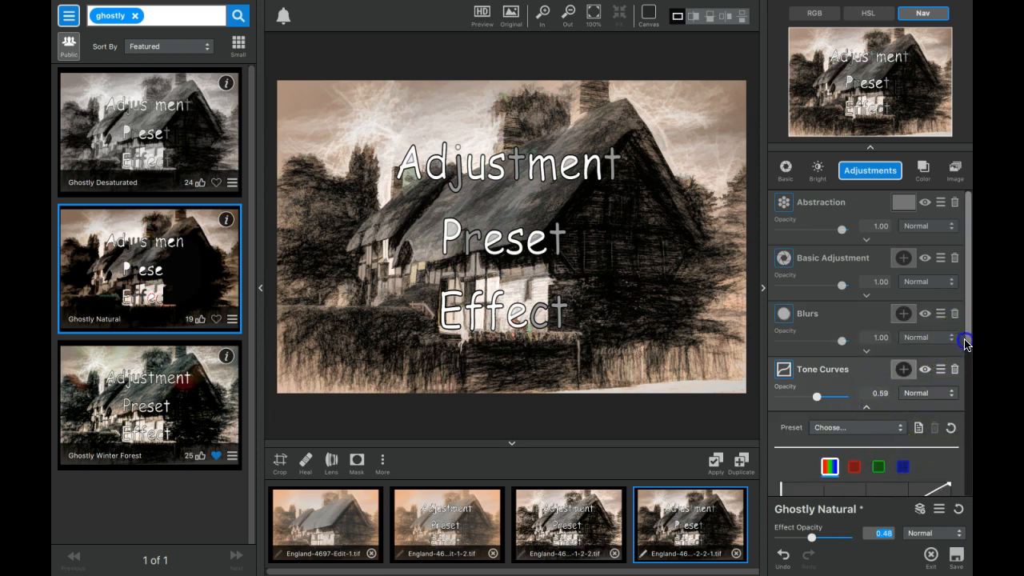
pyautogui.moveTo(964, 340); pyautogui.dragTo(966, 370)
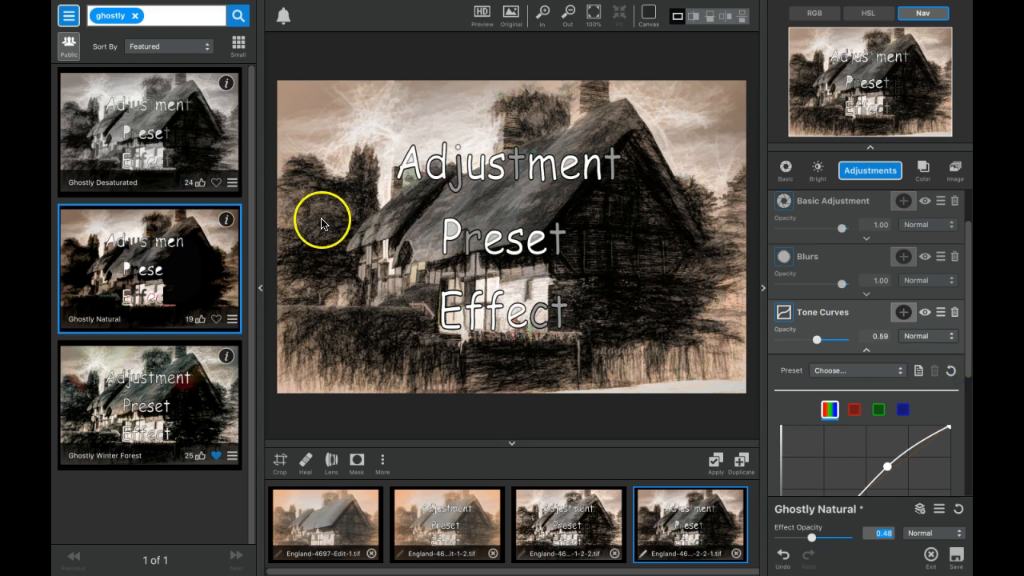
pyautogui.moveTo(968, 374); pyautogui.dragTo(968, 392)
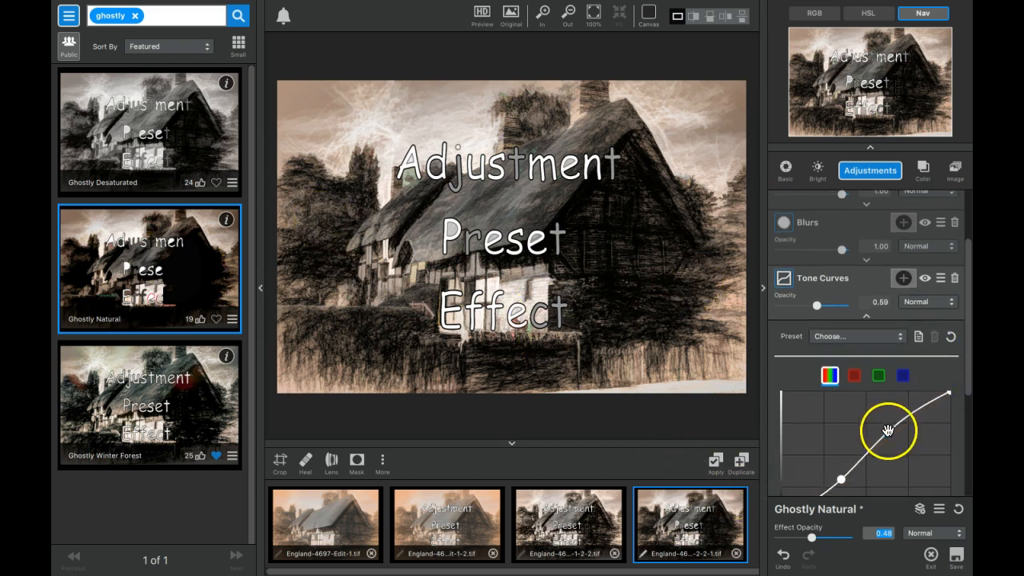
pyautogui.moveTo(842, 479); pyautogui.dragTo(840, 470)
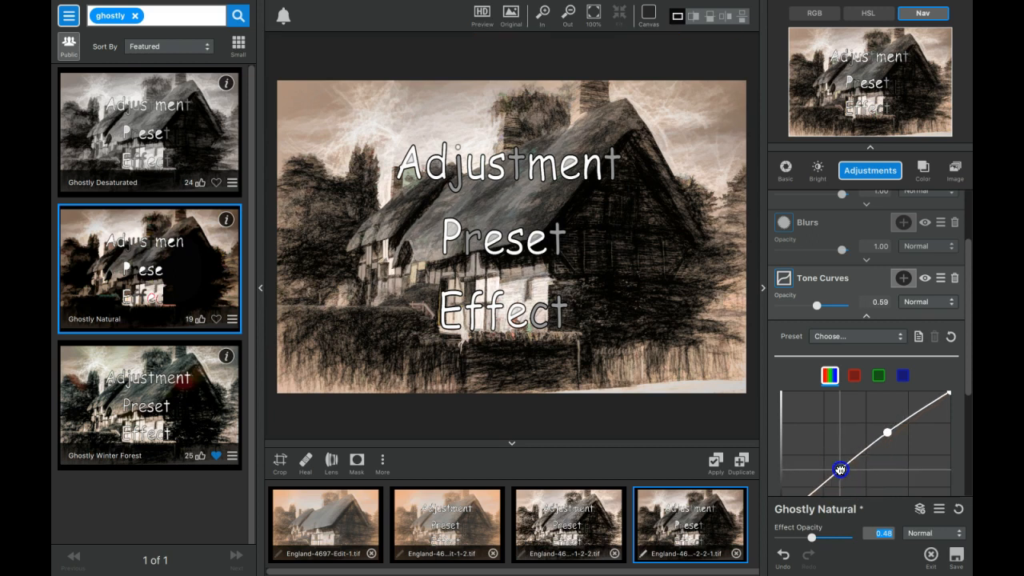
pyautogui.moveTo(886, 432); pyautogui.dragTo(884, 418)
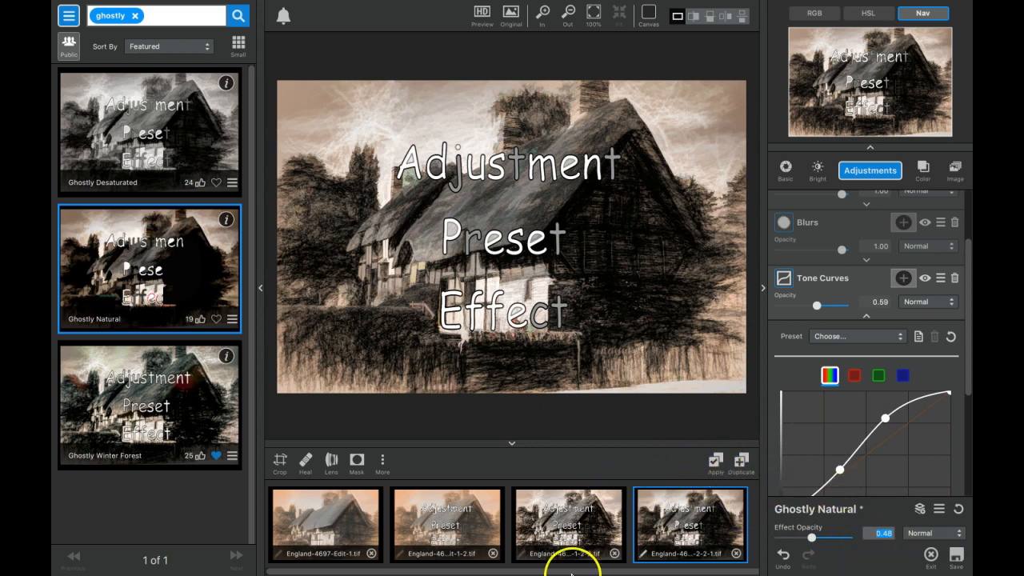
# Go back to the custom stack as it was before being applied, and reset it to remove all its adjustments.
pyautogui.click(893, 552)
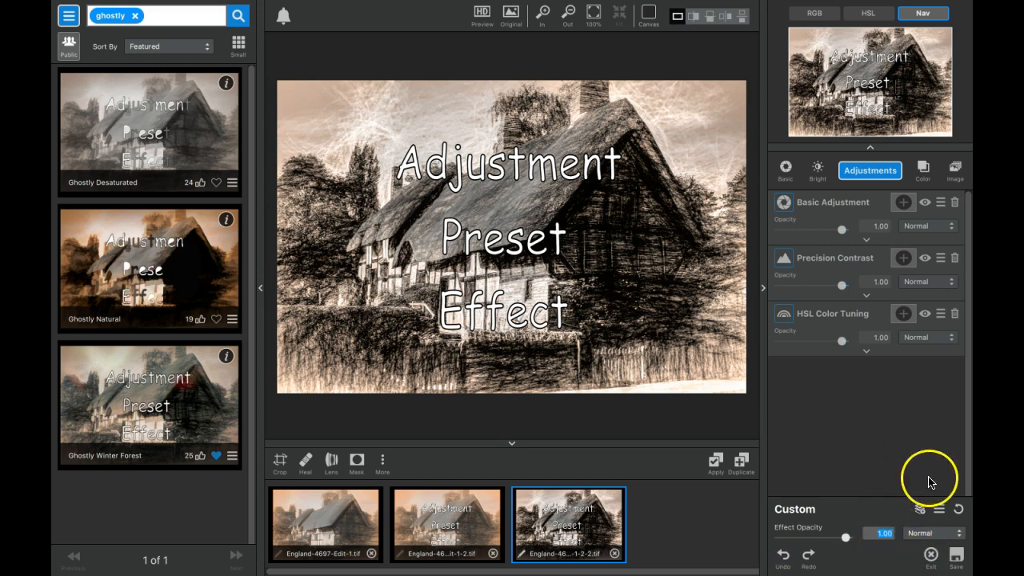
pyautogui.click(958, 512)
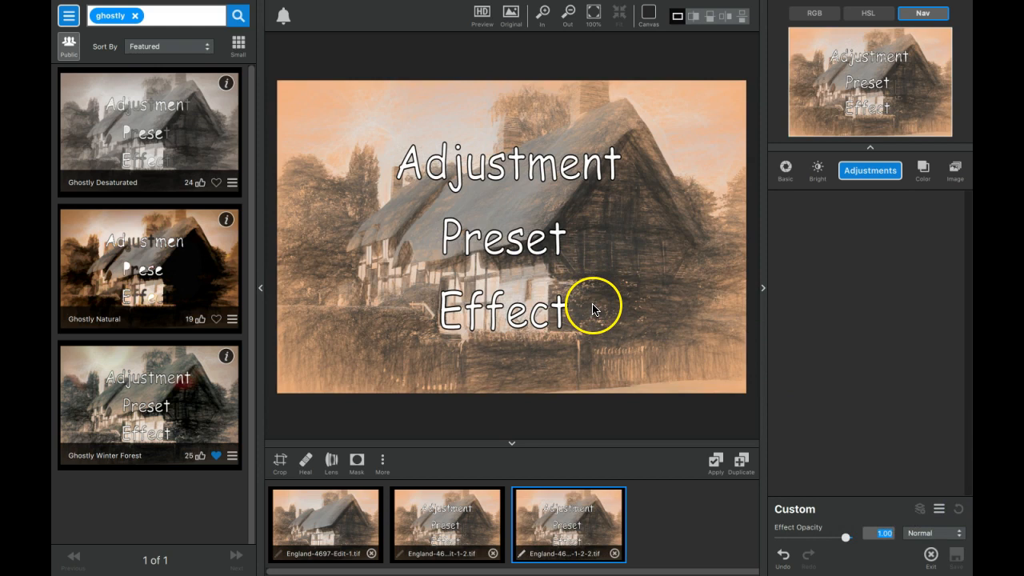
# Find the saved Davini Wood Block effect in the My Effects category and apply it to the image.
pyautogui.click(68, 16)
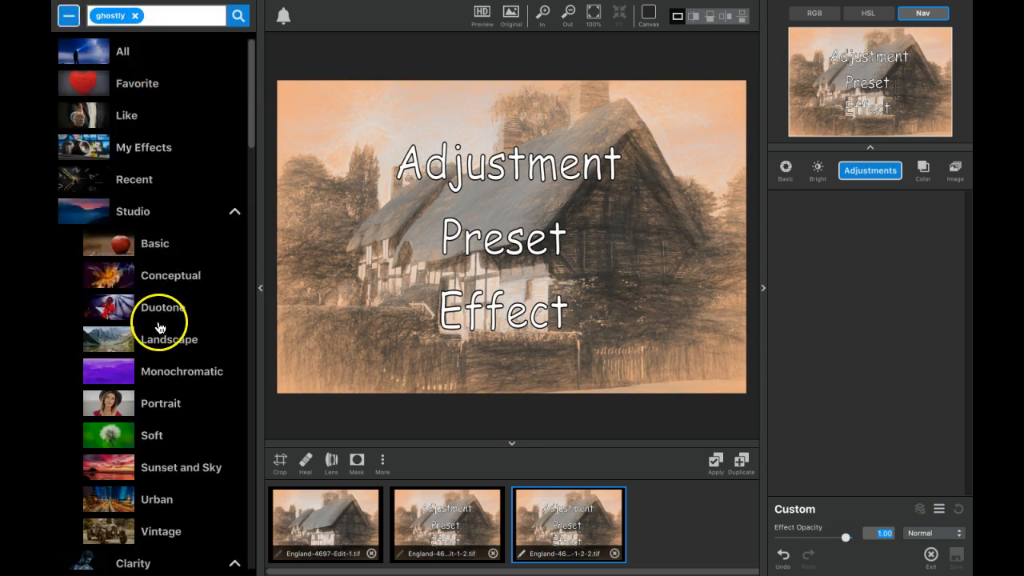
pyautogui.moveTo(252, 136)
pyautogui.mouseDown()
pyautogui.moveTo(252, 336)
pyautogui.moveTo(257, 88)
pyautogui.mouseUp()
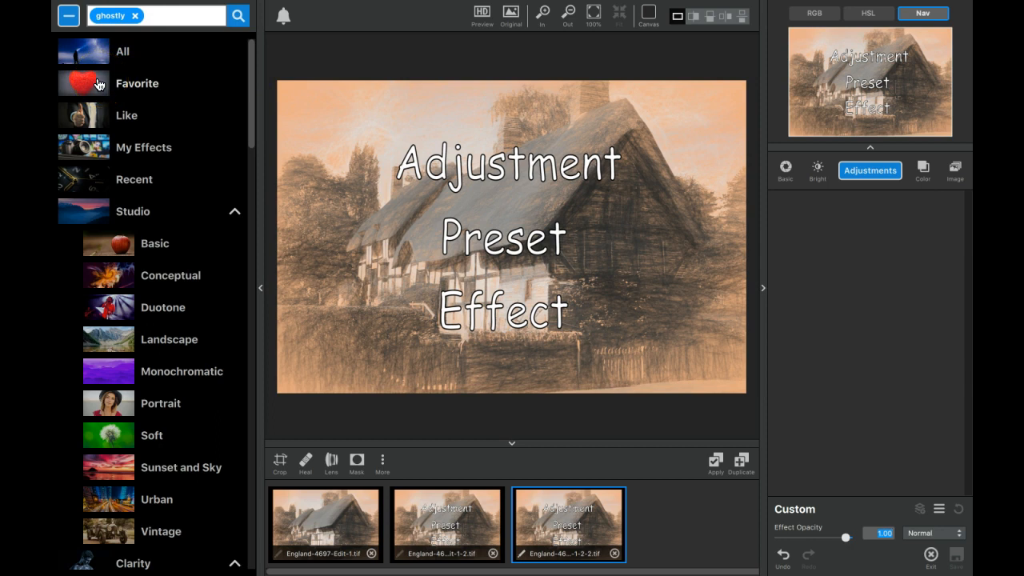
pyautogui.click(105, 152)
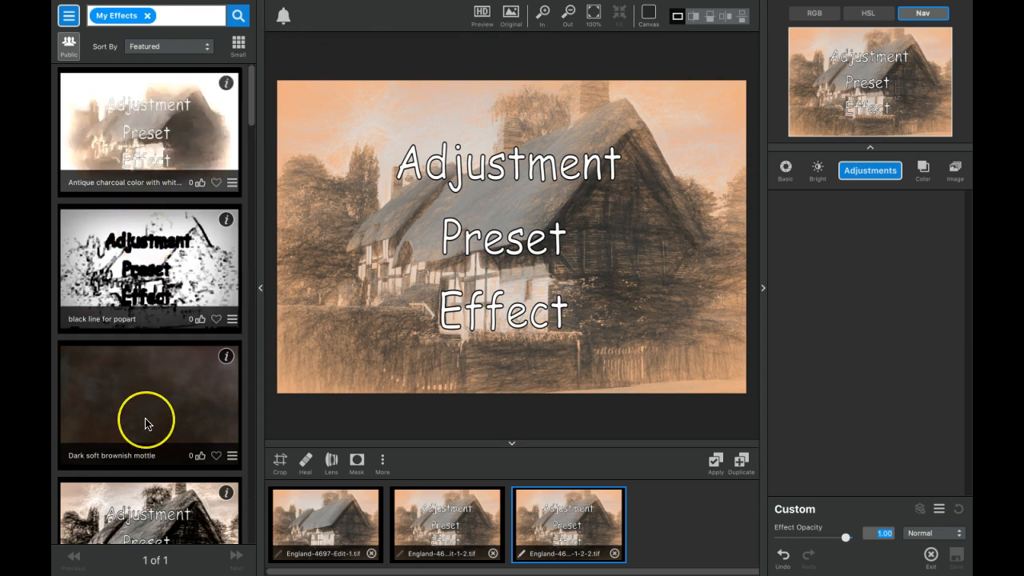
pyautogui.scroll(-3, 145, 424)
pyautogui.scroll(-2, 145, 424)
pyautogui.click(126, 330)
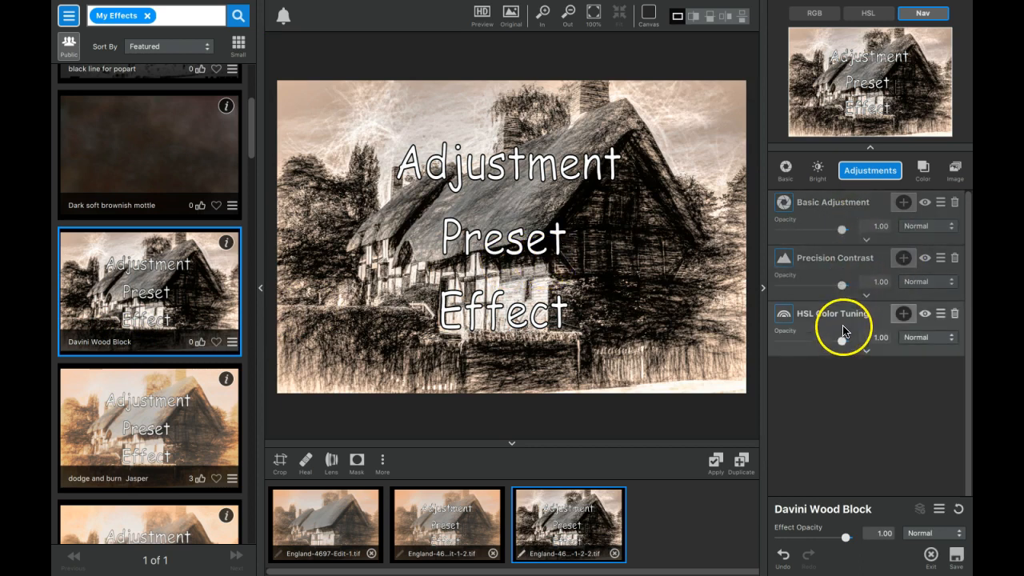
# Review the Basic Adjustment and the orange settings of HSL Color Tuning in the saved effect, collapsing each again.
pyautogui.click(866, 242)
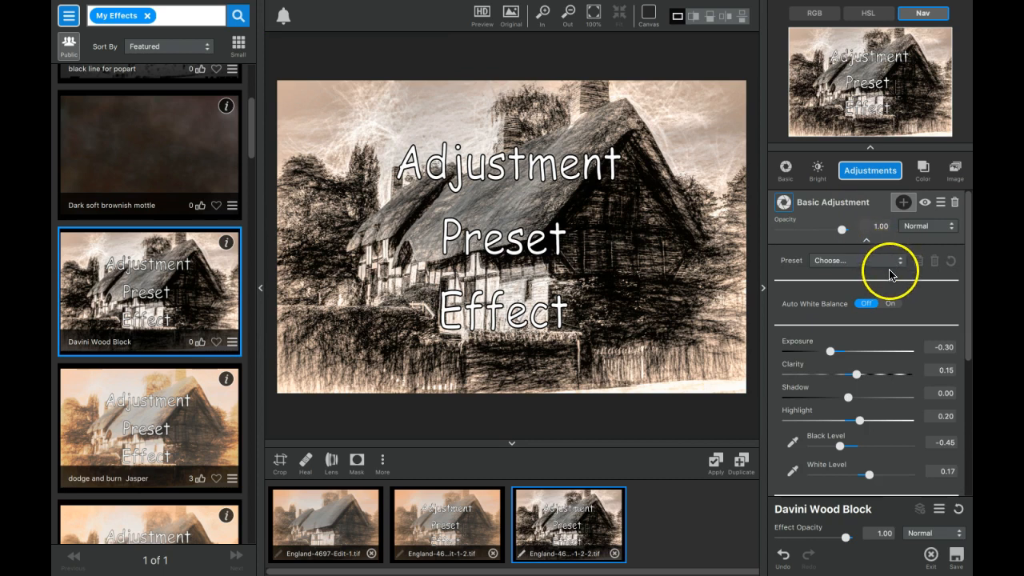
pyautogui.click(867, 239)
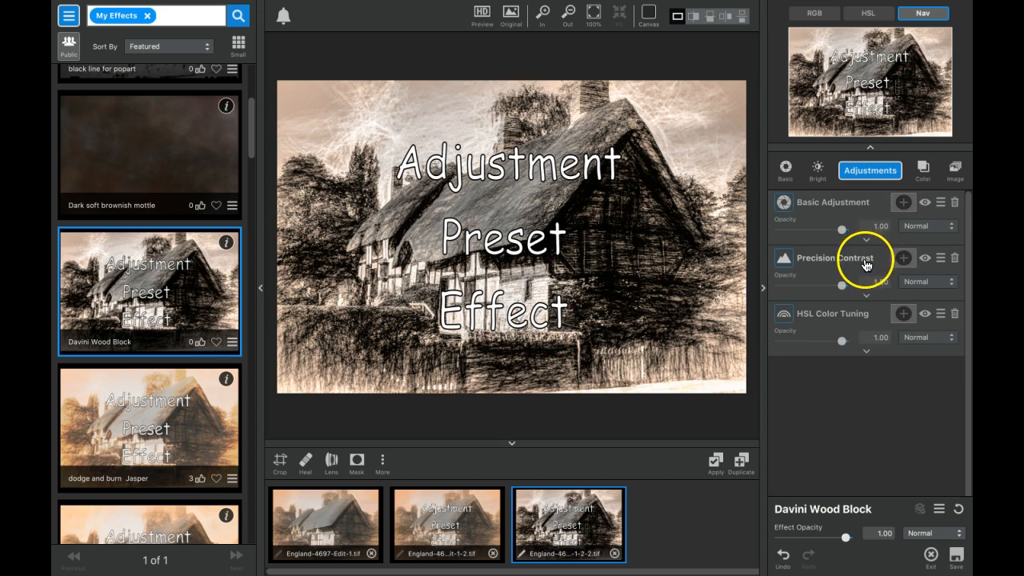
pyautogui.click(867, 353)
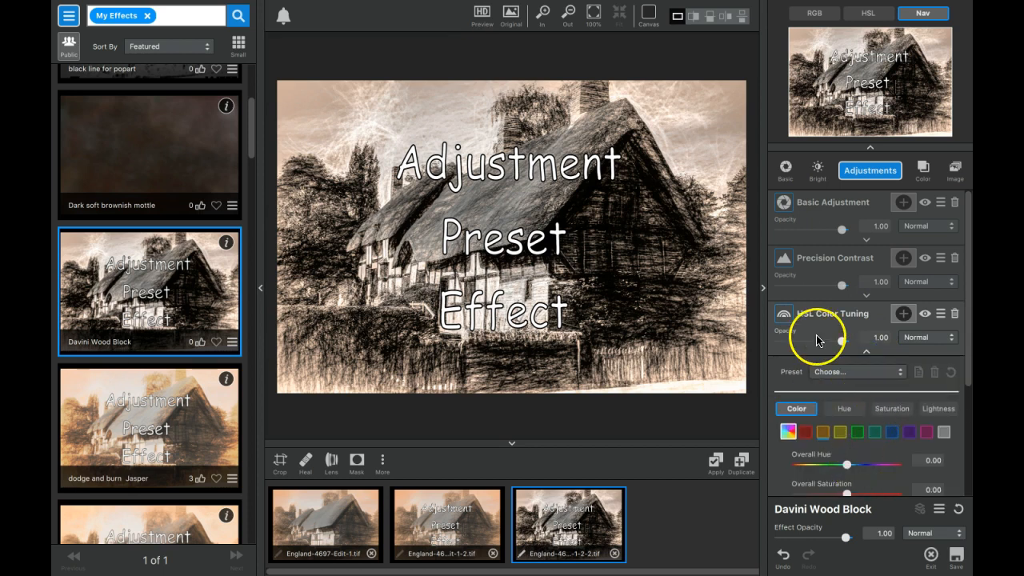
pyautogui.click(823, 433)
pyautogui.moveTo(847, 493); pyautogui.dragTo(810, 494)
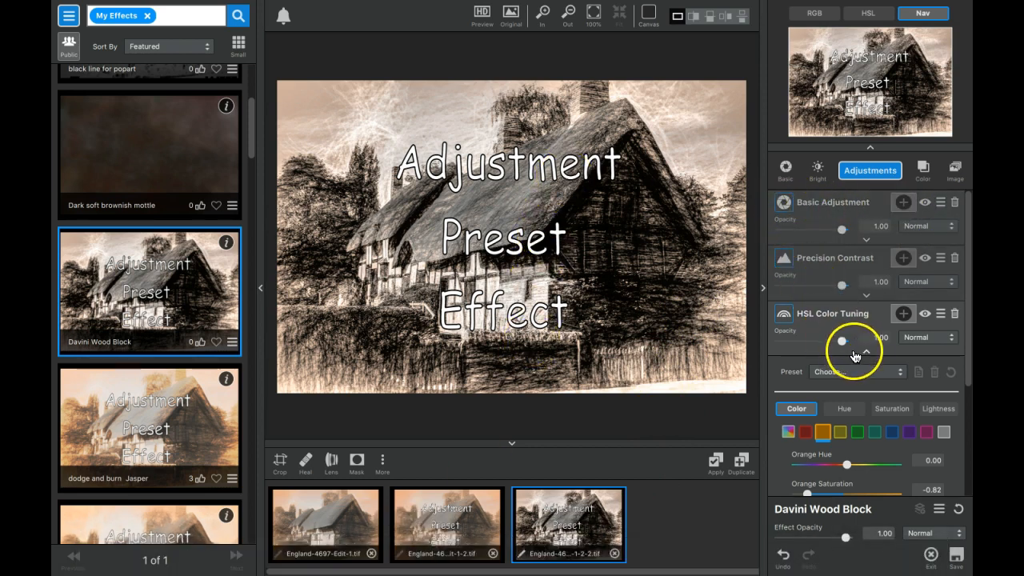
pyautogui.click(863, 350)
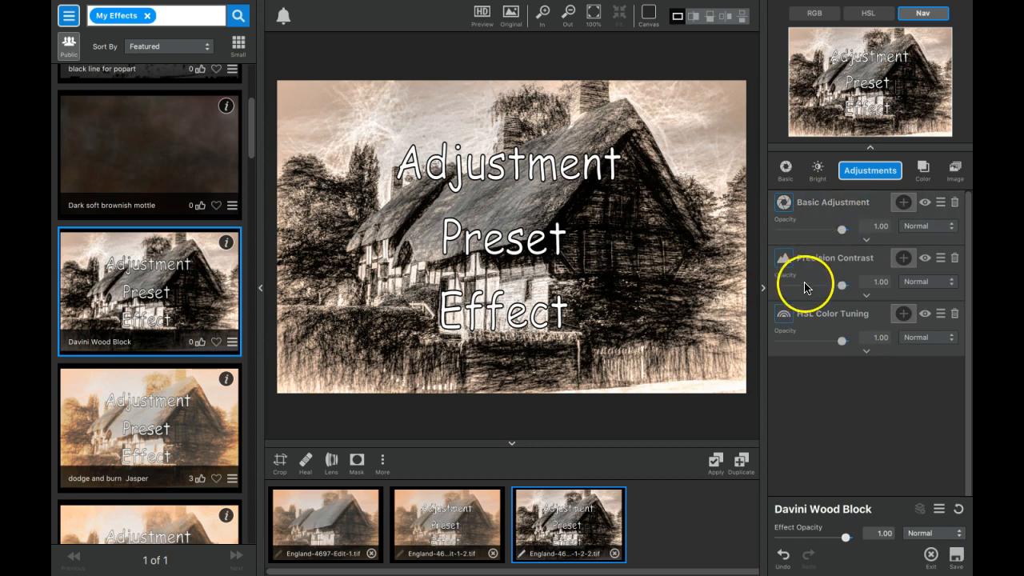
# Try the Cooler preset on the Basic Adjustment, replace it with the Davici Basic Contrasty preset and collapse the settings.
pyautogui.click(866, 242)
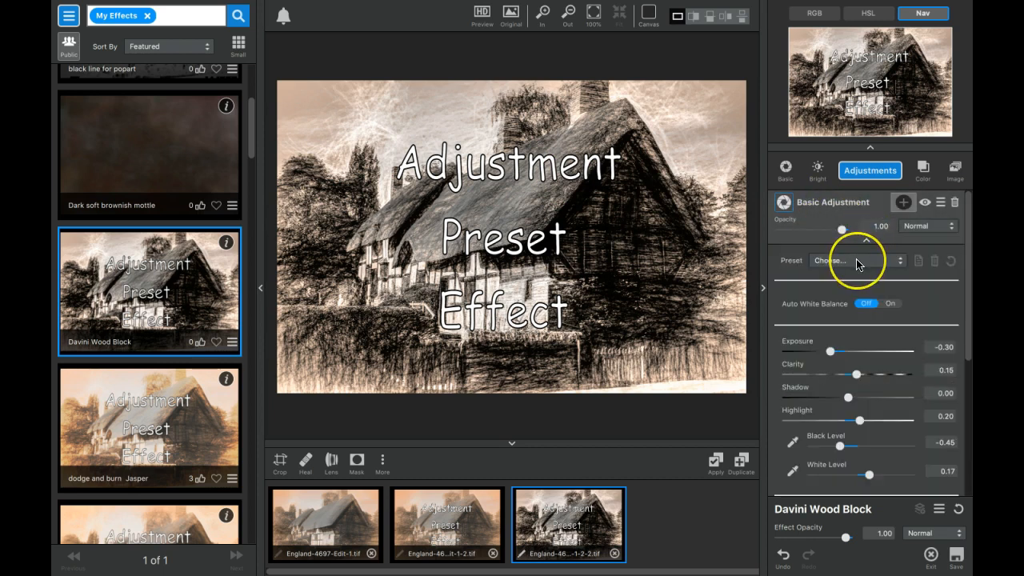
pyautogui.click(857, 262)
pyautogui.click(878, 281)
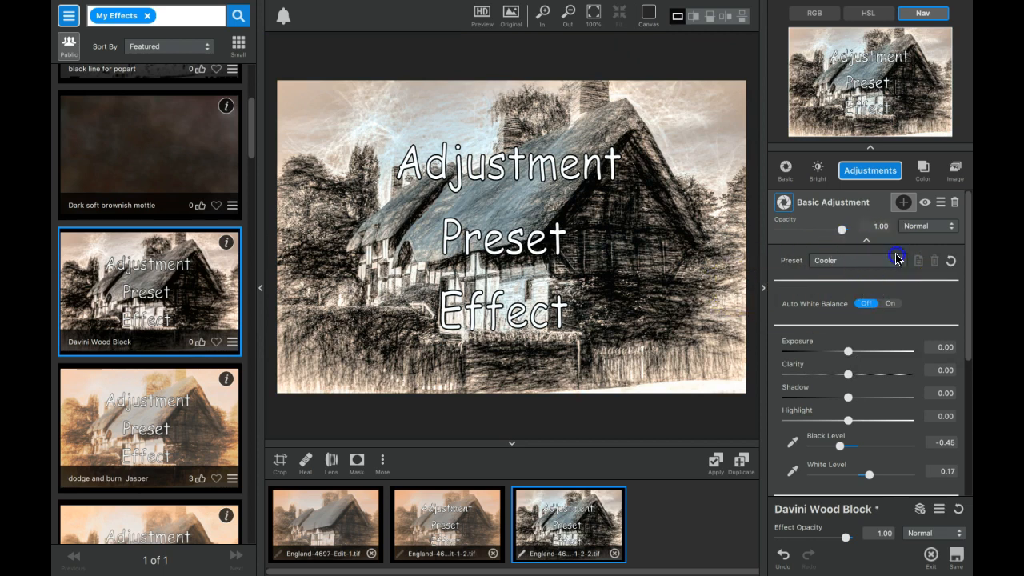
pyautogui.click(896, 257)
pyautogui.click(893, 339)
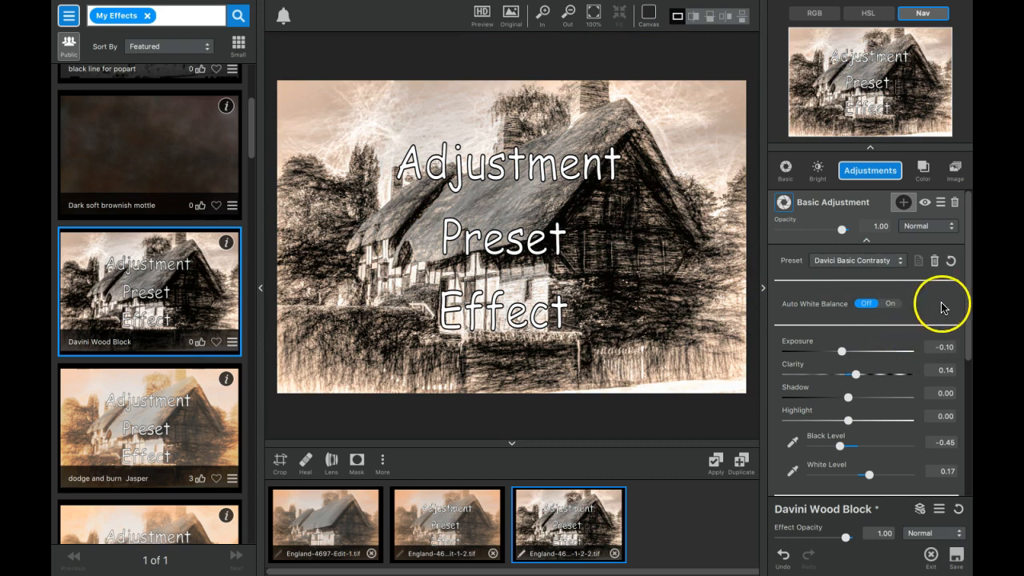
pyautogui.click(866, 239)
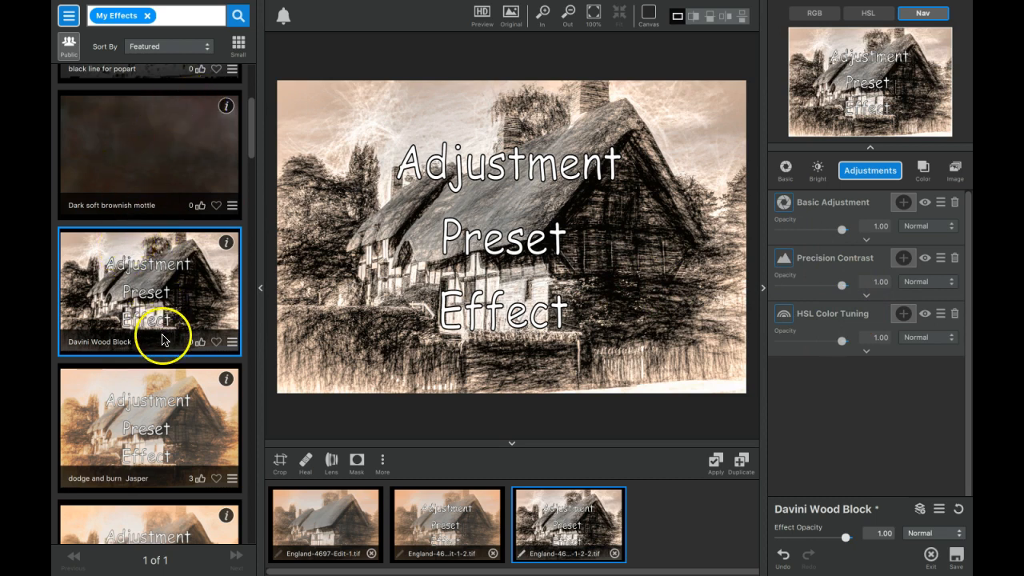
pyautogui.scroll(-3, 163, 402)
pyautogui.scroll(-3, 163, 402)
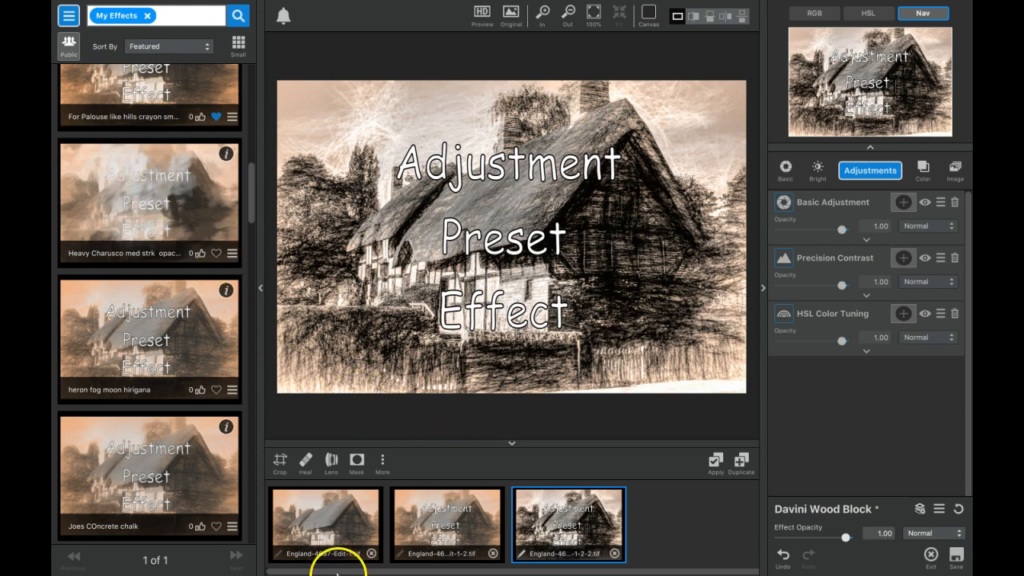
pyautogui.moveTo(332, 573)
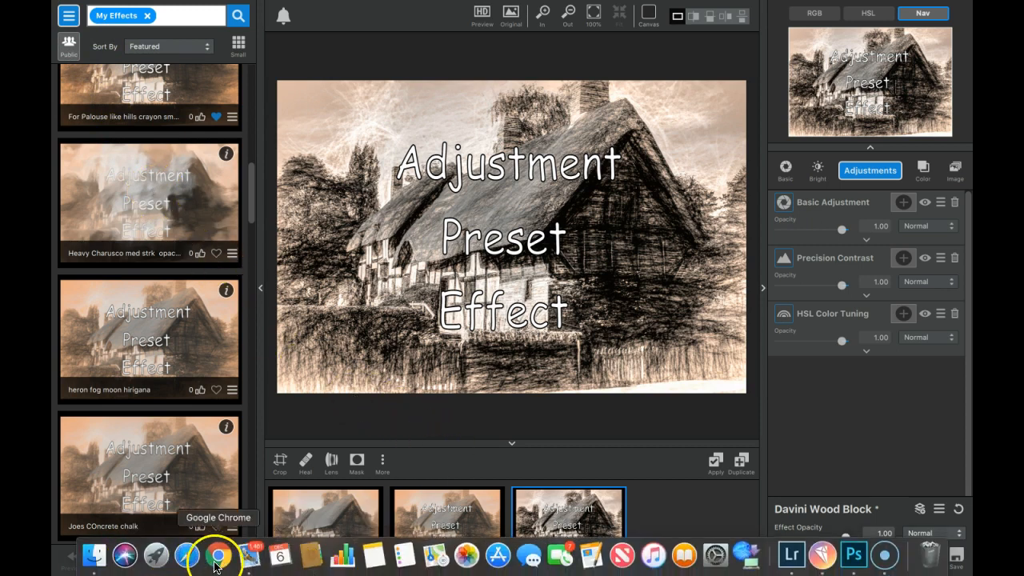
pyautogui.click(888, 558)
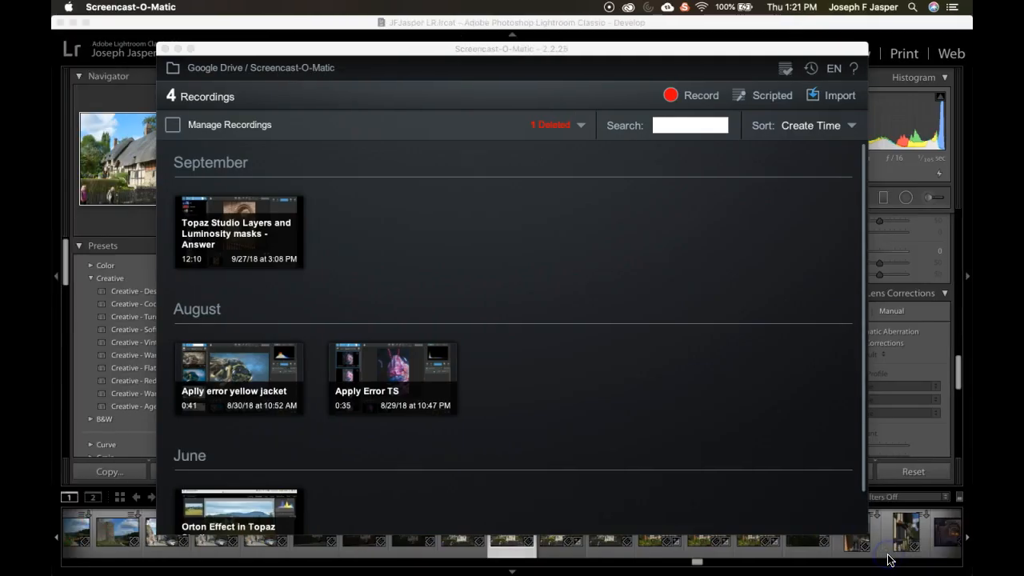